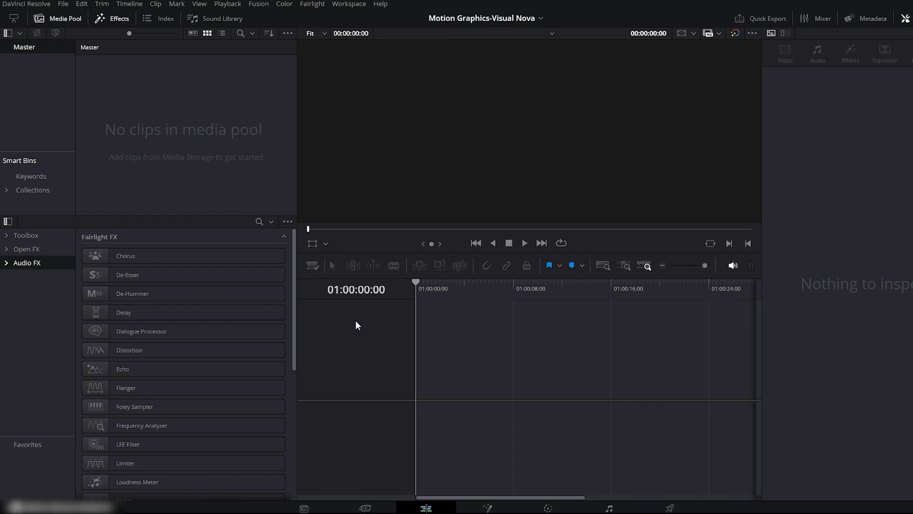
# Step: Create a Fusion composition clip named Motion Graphics with a duration of 00:00:06:00 in the media pool
pyautogui.rightClick(174, 123)
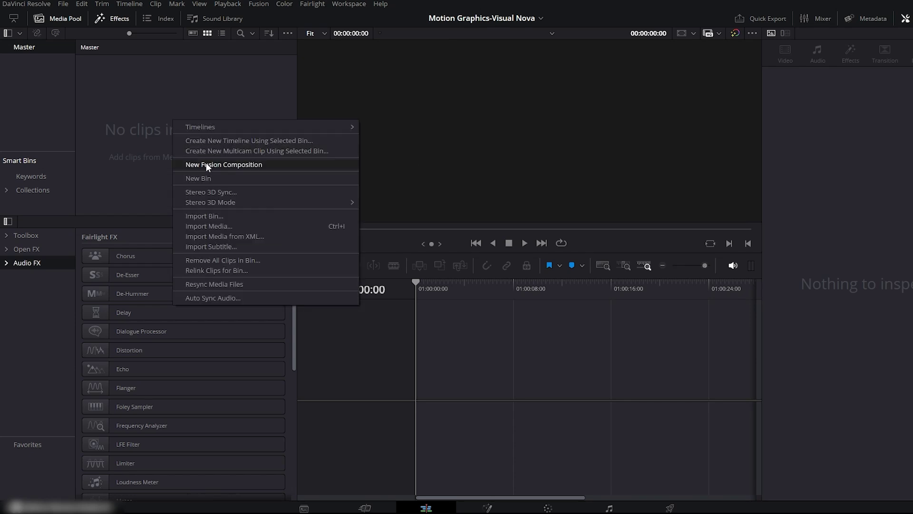
pyautogui.click(232, 163)
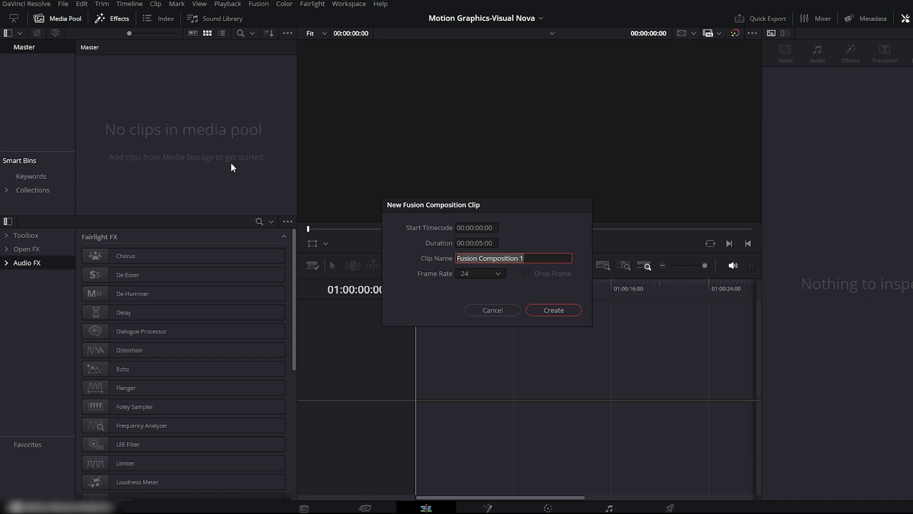
pyautogui.write('Moti')
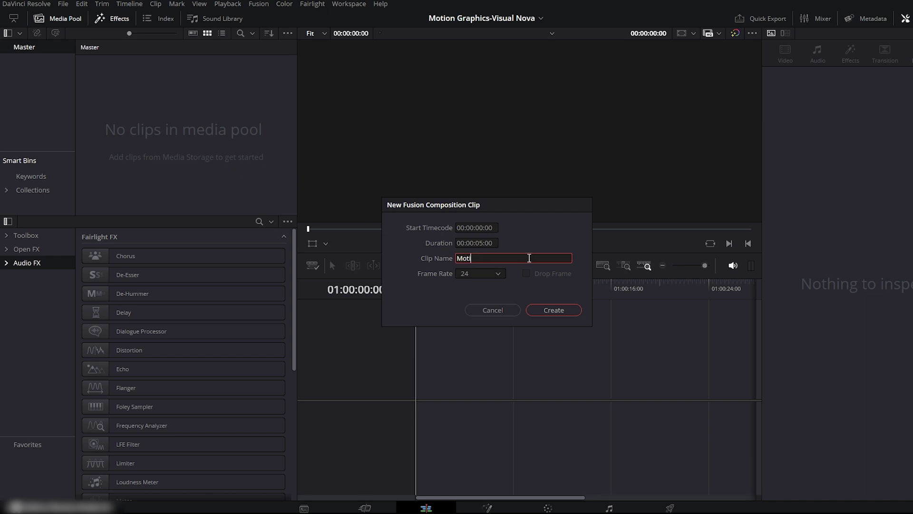
pyautogui.write('on Graphics')
pyautogui.click(483, 243)
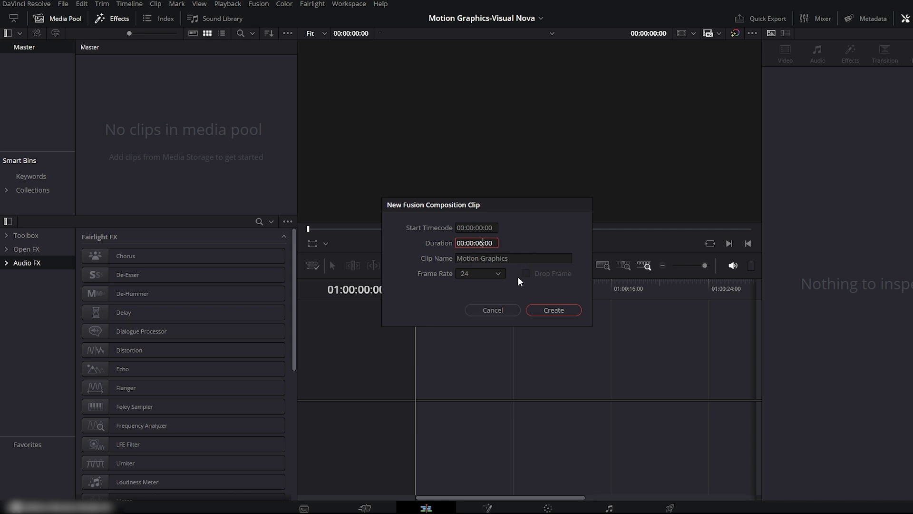
pyautogui.click(546, 310)
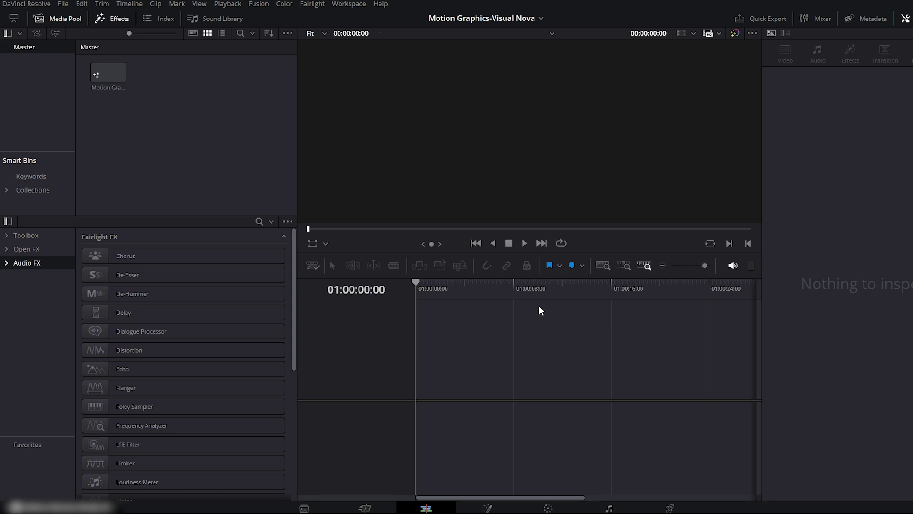
# Step: Place the Motion Graphics clip at the start of a new timeline and open it on the Fusion page
pyautogui.moveTo(108, 74); pyautogui.dragTo(416, 370)
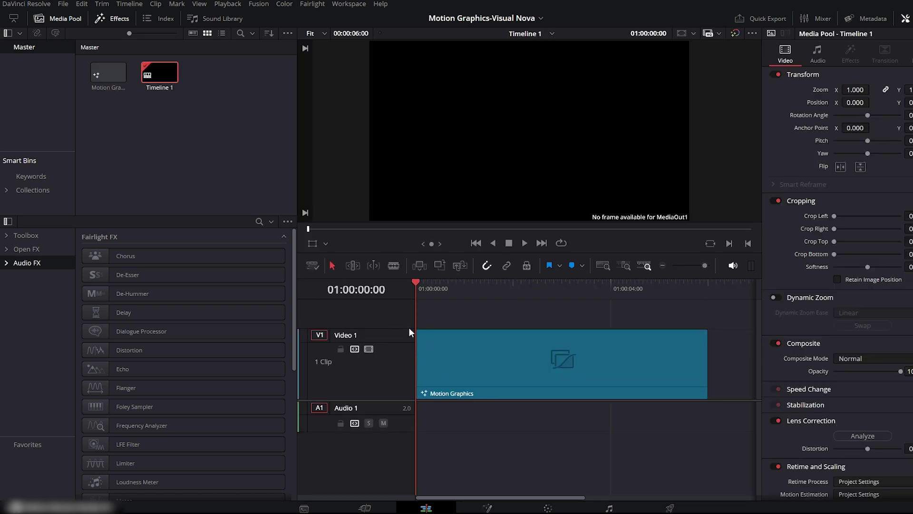
pyautogui.moveTo(409, 328); pyautogui.dragTo(406, 347)
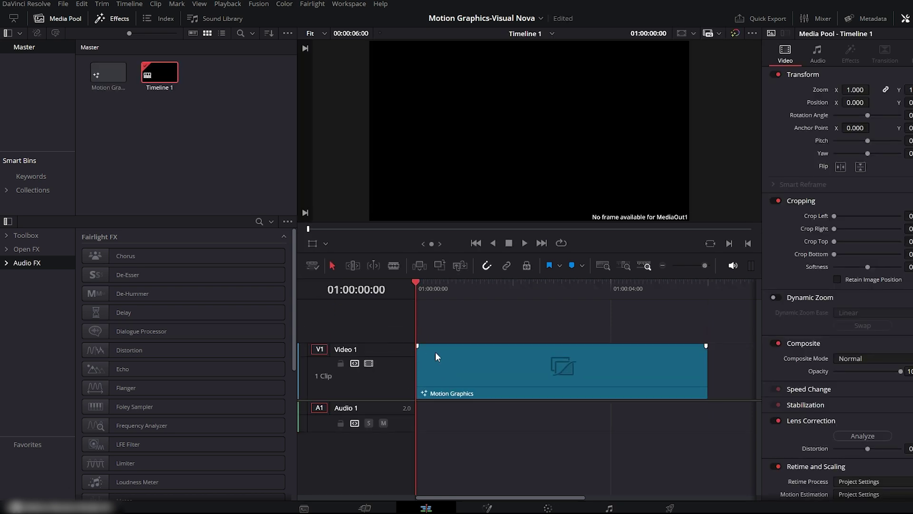
pyautogui.click(487, 507)
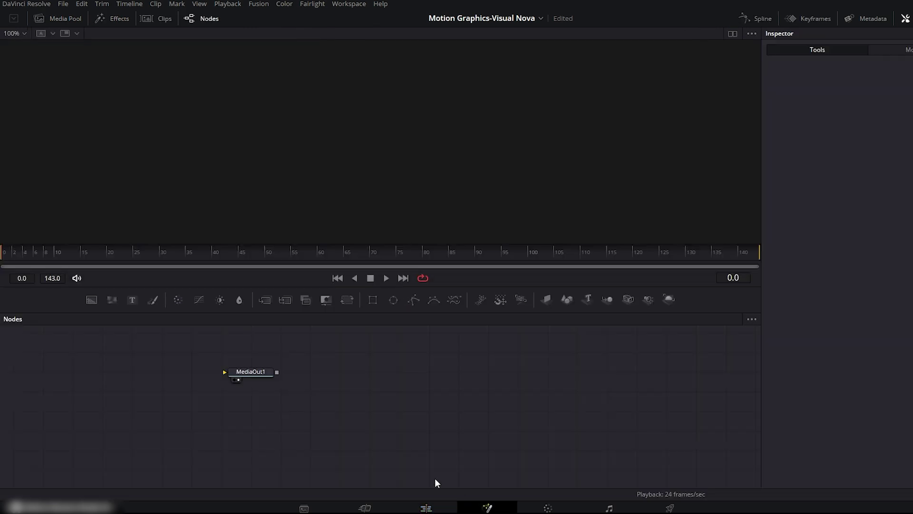
# Step: Move MediaOut1 well away to make room and add a Background node connected to its input
pyautogui.moveTo(258, 370); pyautogui.dragTo(572, 401)
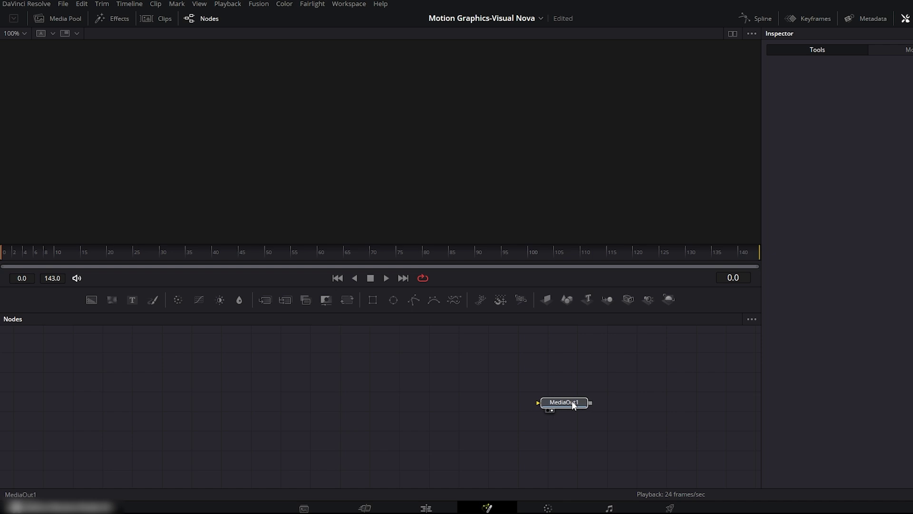
pyautogui.moveTo(89, 301); pyautogui.dragTo(536, 404)
pyautogui.moveTo(224, 397); pyautogui.dragTo(549, 406)
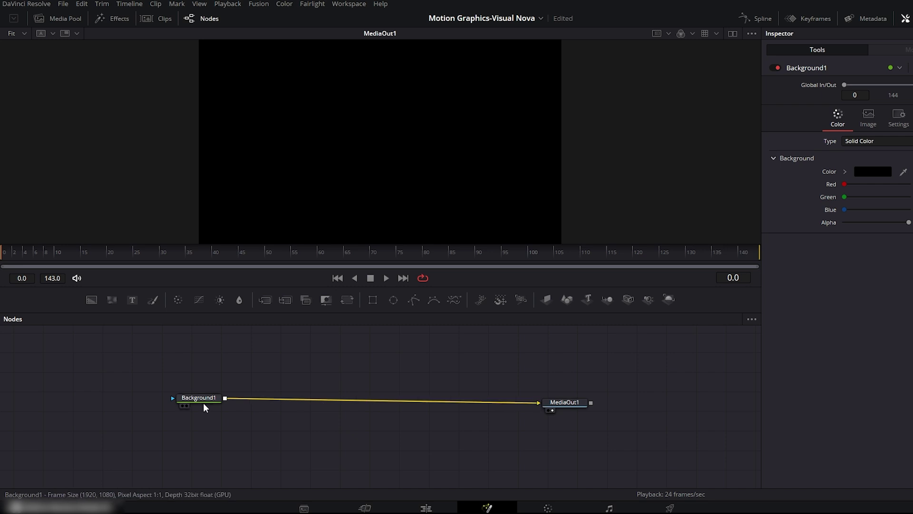
pyautogui.moveTo(198, 398); pyautogui.dragTo(195, 400)
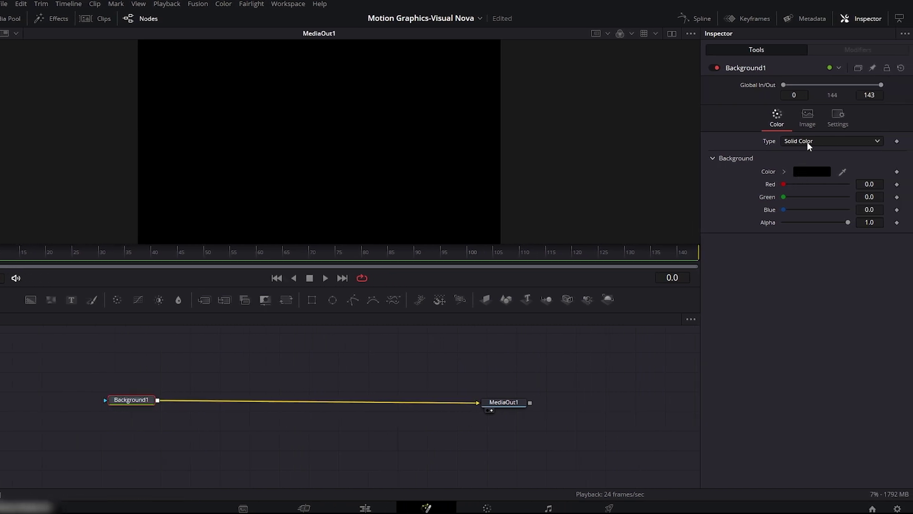
# Step: Make Background1 a linear gradient running vertically, from about X 0.50, Y 0.35 to about X 0.50, Y 0.99
pyautogui.click(823, 139)
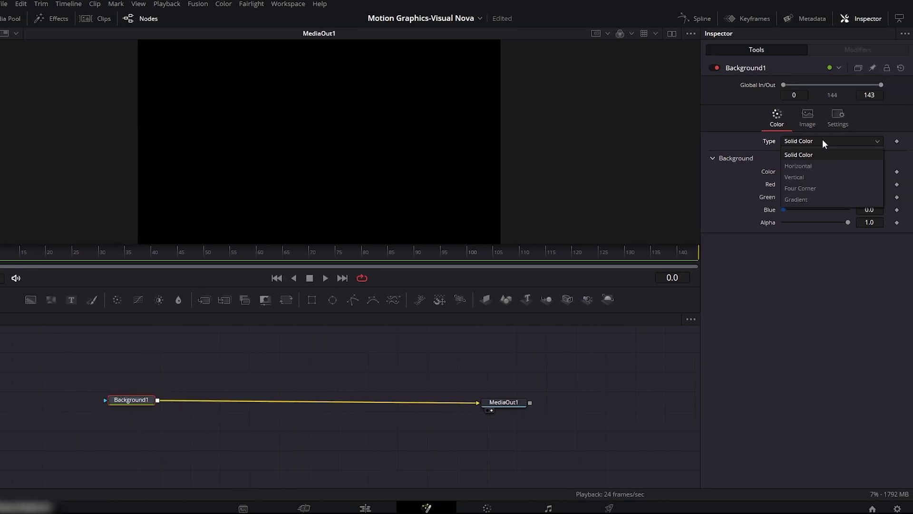
pyautogui.click(813, 199)
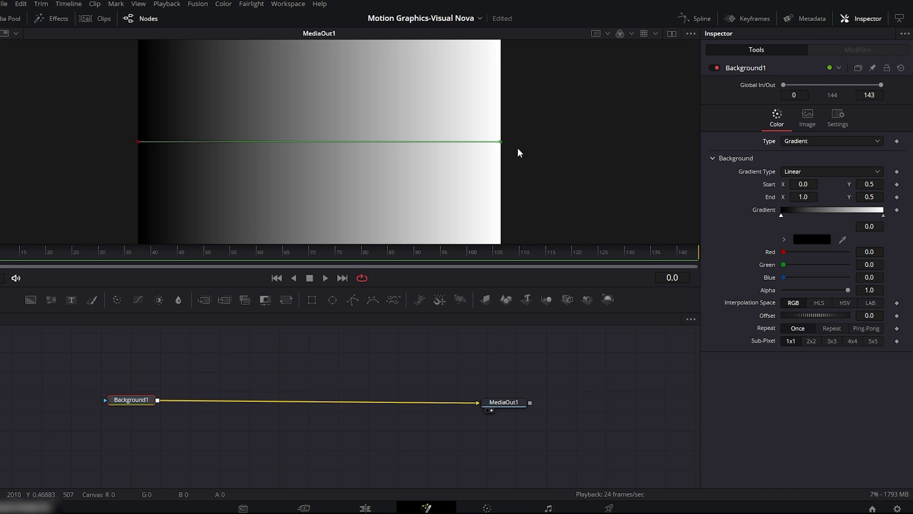
pyautogui.moveTo(500, 141); pyautogui.dragTo(340, 49)
pyautogui.moveTo(138, 141); pyautogui.dragTo(330, 194)
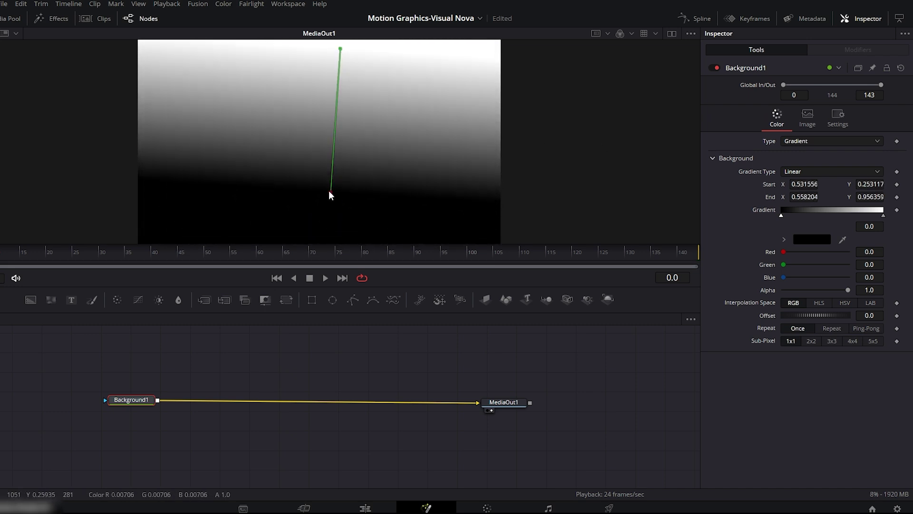
pyautogui.moveTo(341, 49); pyautogui.dragTo(320, 43)
pyautogui.moveTo(333, 189); pyautogui.dragTo(318, 173)
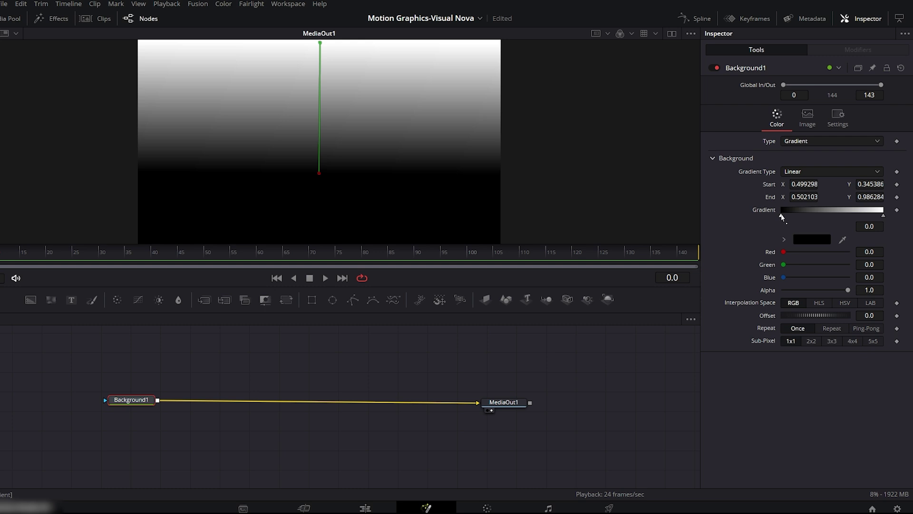
# Step: Set the start colour of Background1's gradient to blue #0073a8 and copy its HTML code
pyautogui.click(811, 239)
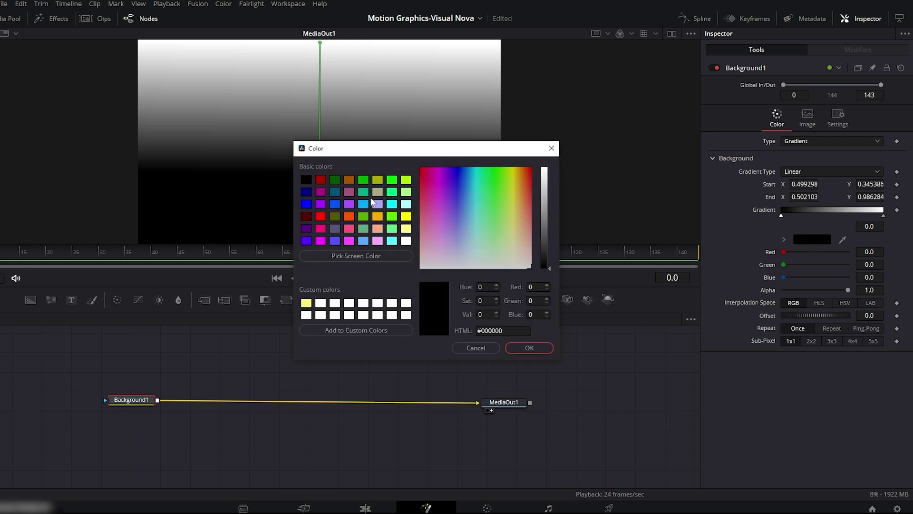
pyautogui.click(335, 192)
pyautogui.moveTo(550, 216); pyautogui.dragTo(549, 201)
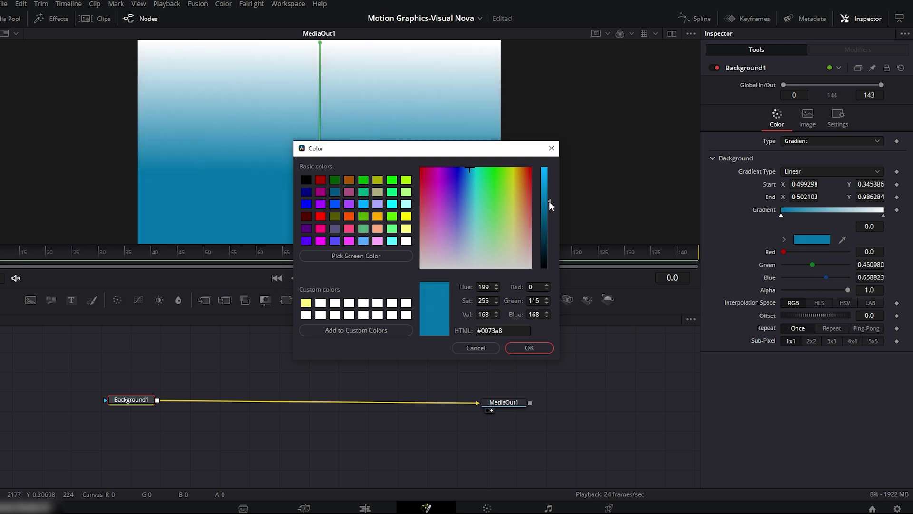
pyautogui.doubleClick(509, 332)
pyautogui.click(522, 350)
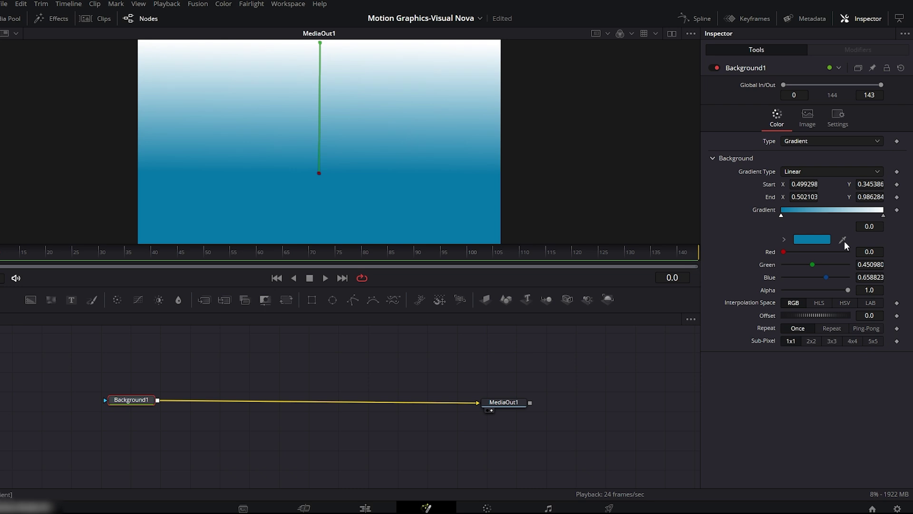
# Step: Set the end colour of Background1's gradient to a dark blue, green about 0.169 and blue about 0.243, starting from the copied colour
pyautogui.click(884, 215)
pyautogui.click(817, 243)
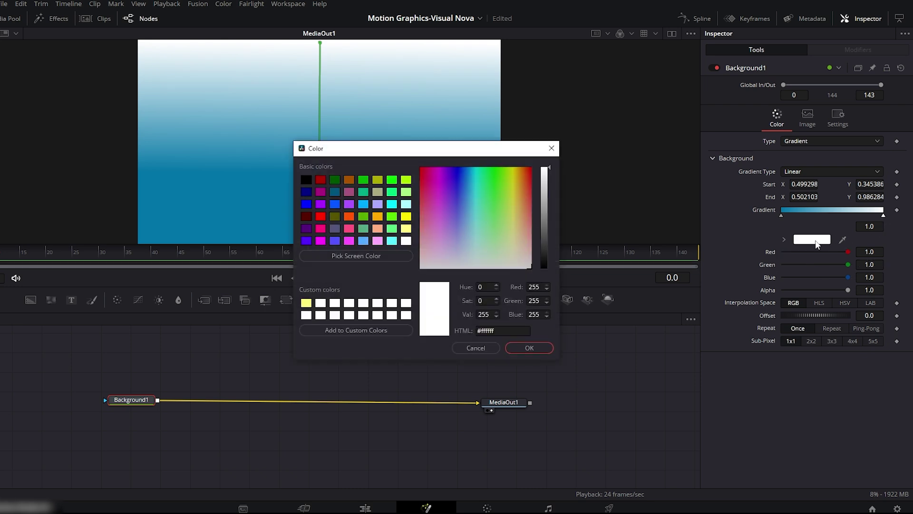
pyautogui.doubleClick(508, 328)
pyautogui.hotkey('ctrl', 'v')
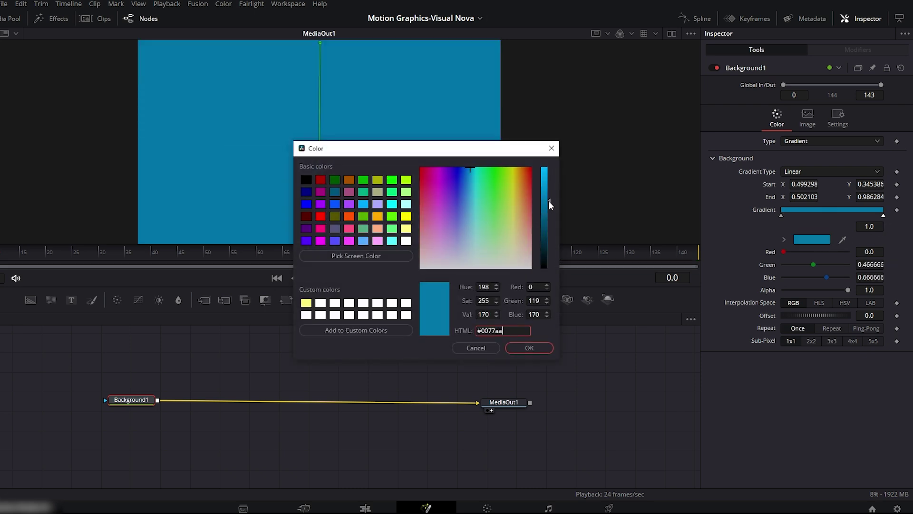
pyautogui.moveTo(549, 201); pyautogui.dragTo(547, 244)
pyautogui.click(527, 348)
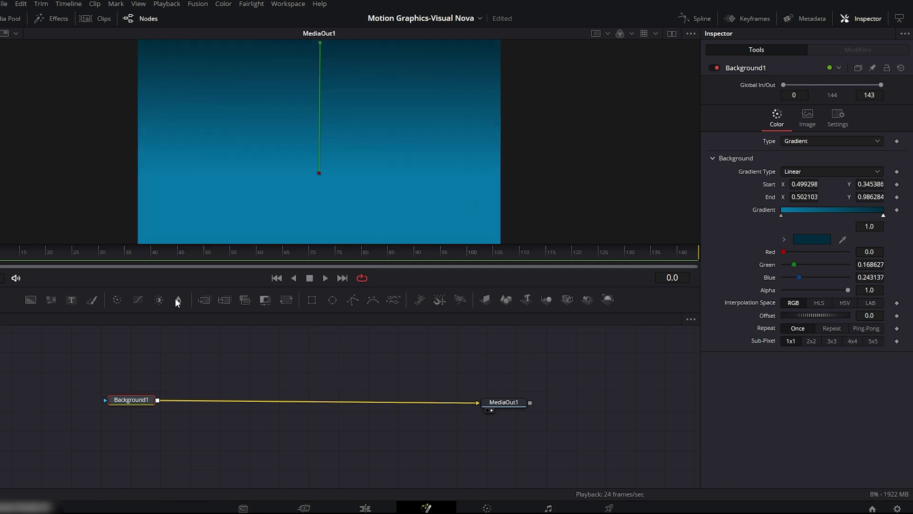
# Step: Merge a second Background node over Background1 and mask the merge with an Ellipse
pyautogui.moveTo(32, 299); pyautogui.dragTo(159, 403)
pyautogui.moveTo(208, 352); pyautogui.dragTo(210, 443)
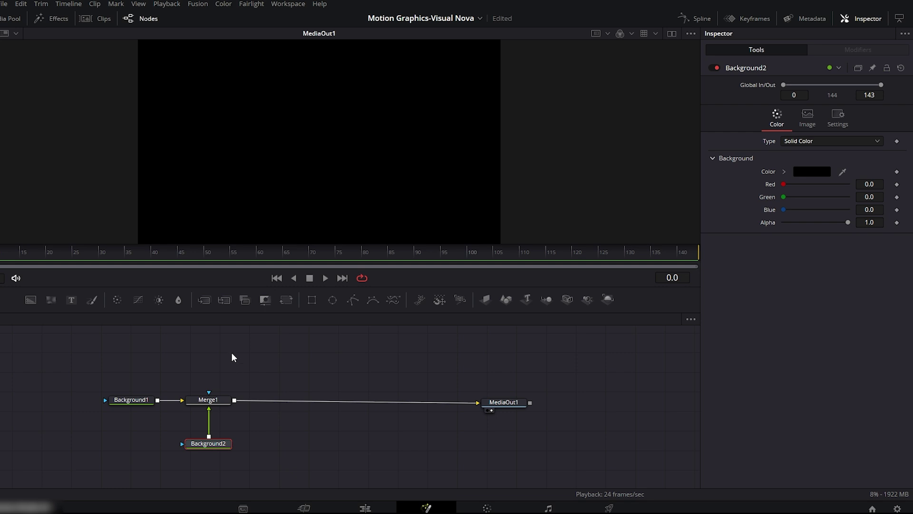
pyautogui.moveTo(331, 299); pyautogui.dragTo(233, 404)
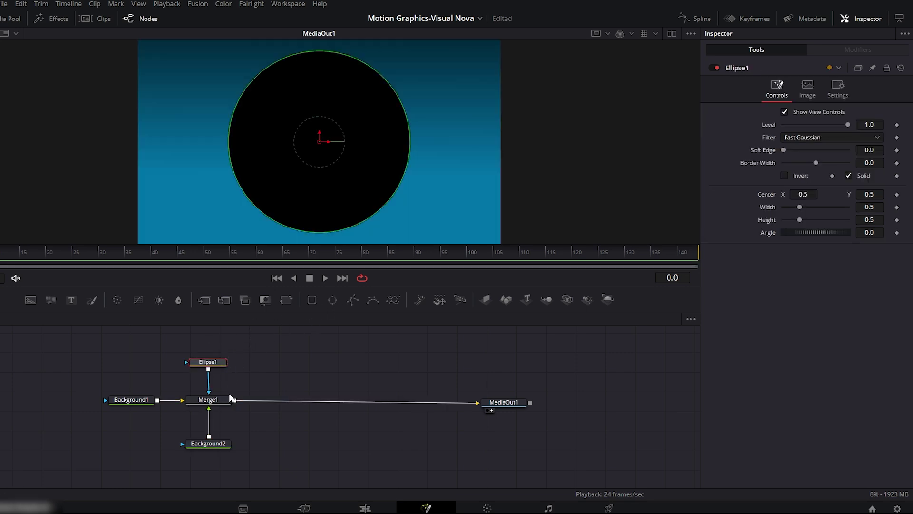
pyautogui.moveTo(207, 361); pyautogui.dragTo(209, 361)
# Step: Reshape the ellipse mask to about 1.23 wide and 0.70 high, and lower its centre to about Y 0.28
pyautogui.moveTo(410, 143); pyautogui.dragTo(543, 141)
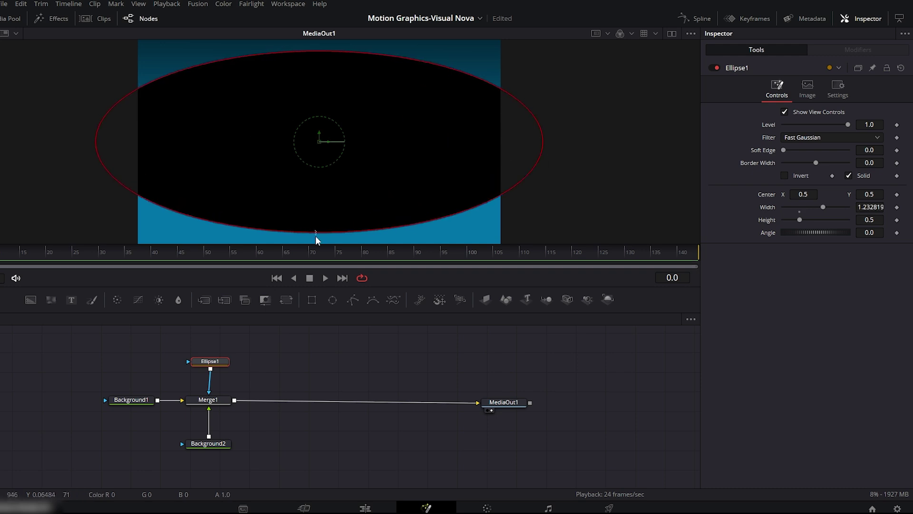
pyautogui.moveTo(314, 236); pyautogui.dragTo(311, 248)
pyautogui.moveTo(318, 146); pyautogui.dragTo(319, 169)
pyautogui.moveTo(319, 53); pyautogui.dragTo(319, 42)
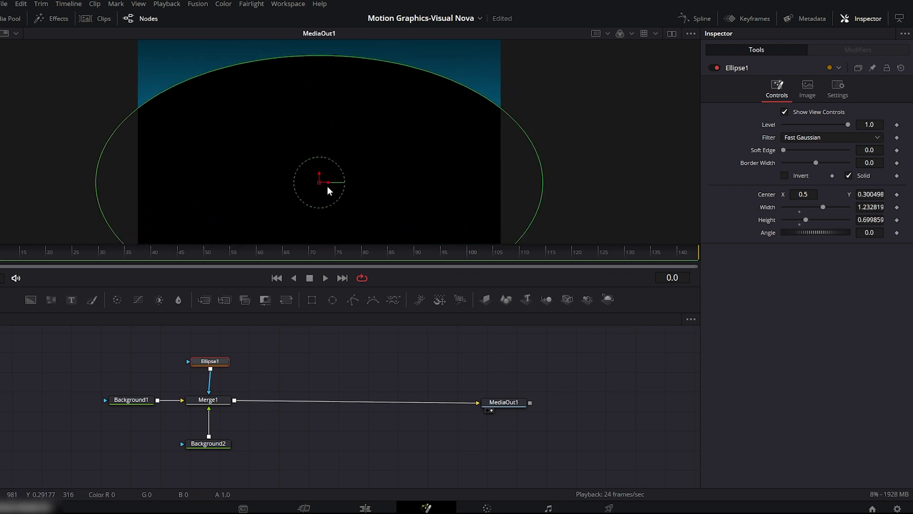
pyautogui.moveTo(320, 160); pyautogui.dragTo(319, 182)
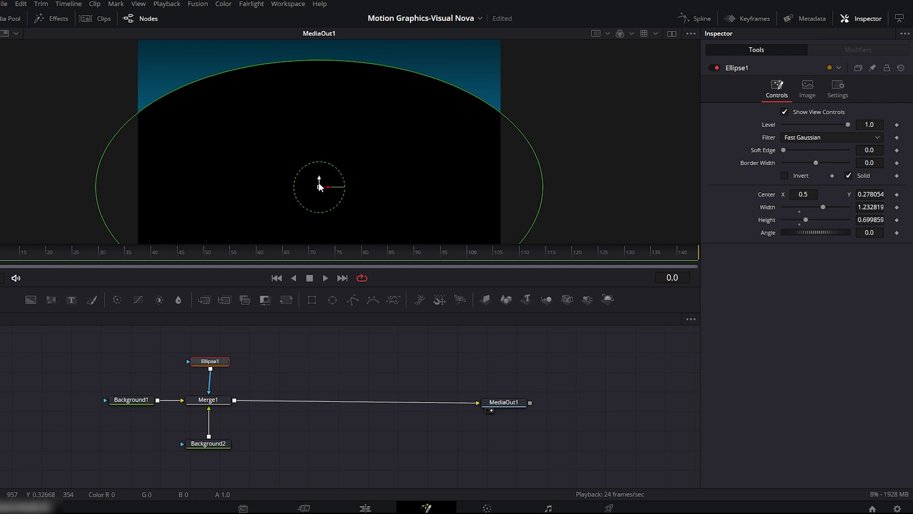
# Step: Make Background2 a linear gradient running diagonally, from about X 0.62, Y 0.30 to about X 0.32, Y 0.77
pyautogui.click(214, 443)
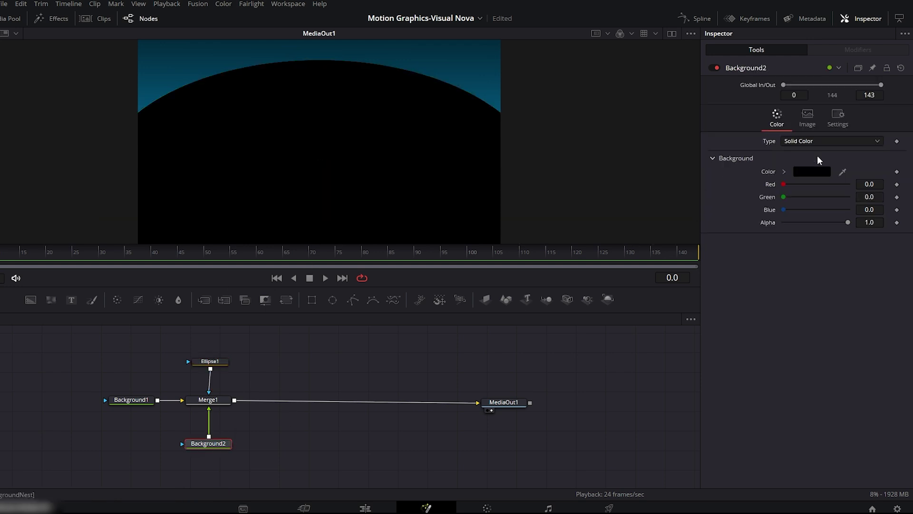
pyautogui.click(825, 143)
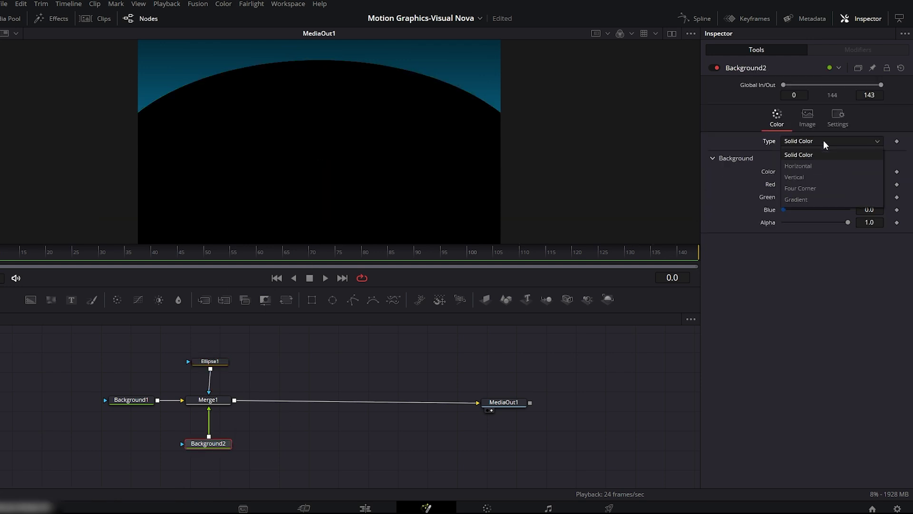
pyautogui.click(811, 200)
pyautogui.moveTo(500, 142); pyautogui.dragTo(276, 83)
pyautogui.moveTo(138, 142); pyautogui.dragTo(375, 188)
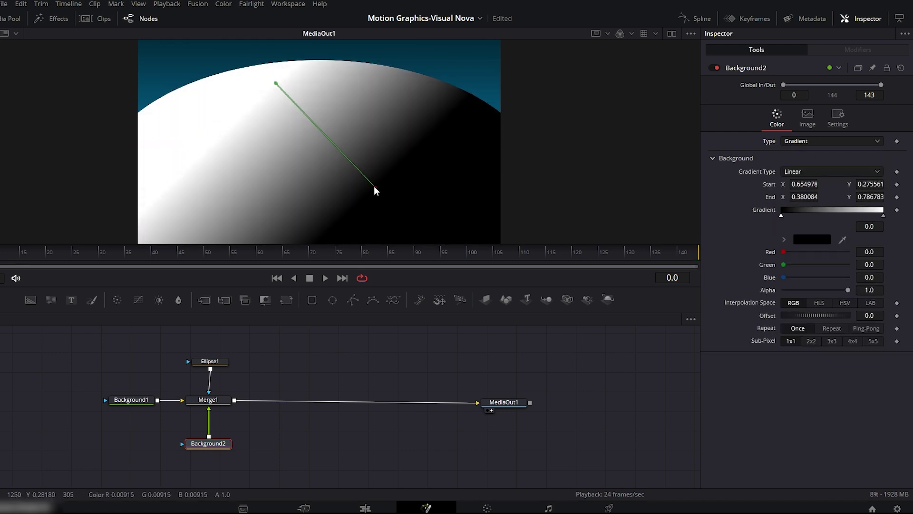
pyautogui.moveTo(276, 83); pyautogui.dragTo(254, 86)
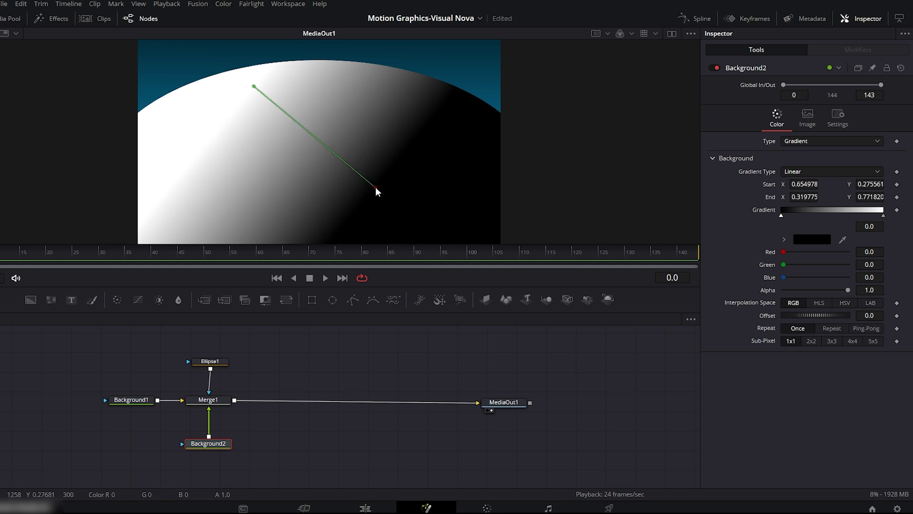
pyautogui.moveTo(375, 187); pyautogui.dragTo(363, 183)
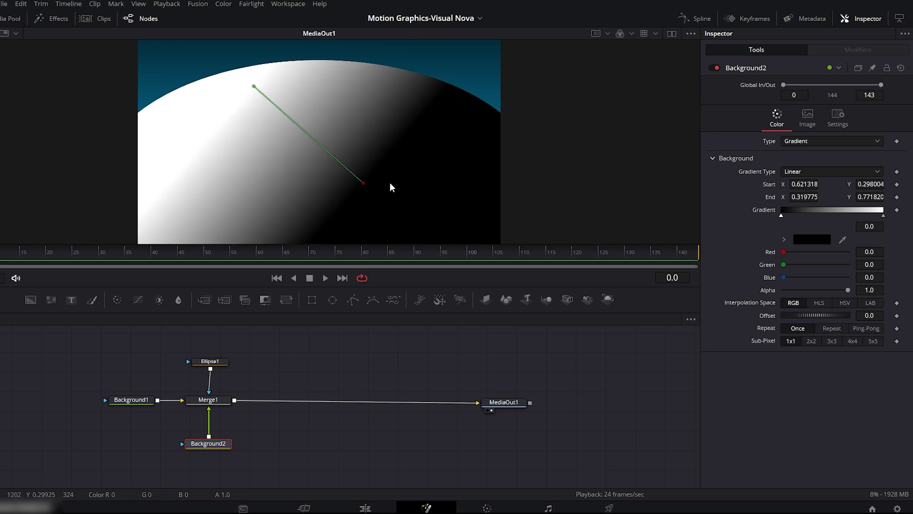
# Step: Set the start colour of Background2's gradient to blue #0074aa
pyautogui.click(812, 240)
pyautogui.click(335, 192)
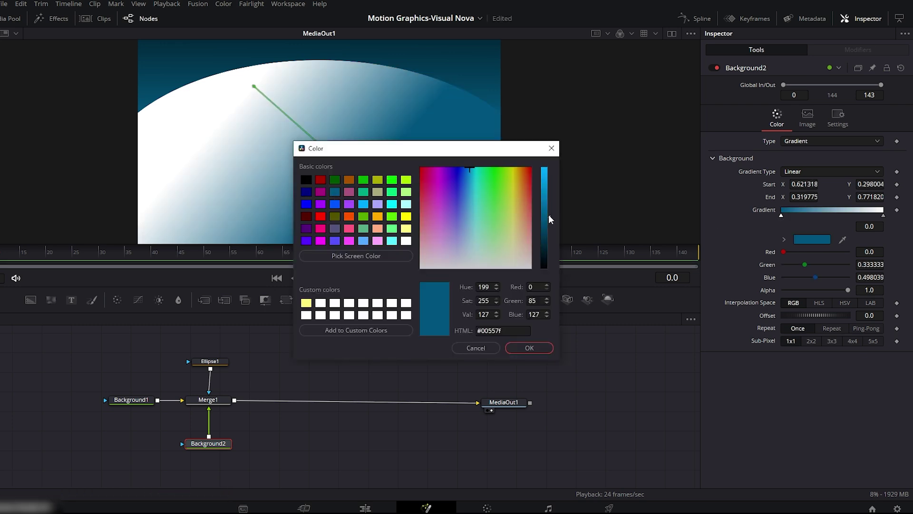
pyautogui.moveTo(549, 215); pyautogui.dragTo(549, 200)
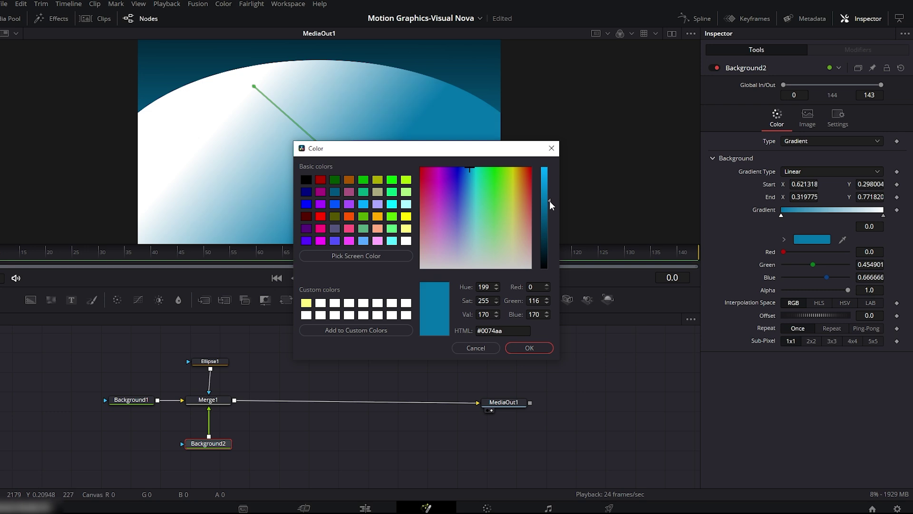
pyautogui.click(529, 347)
# Step: Set the end colour of Background2's gradient to blue #006b9c
pyautogui.click(884, 215)
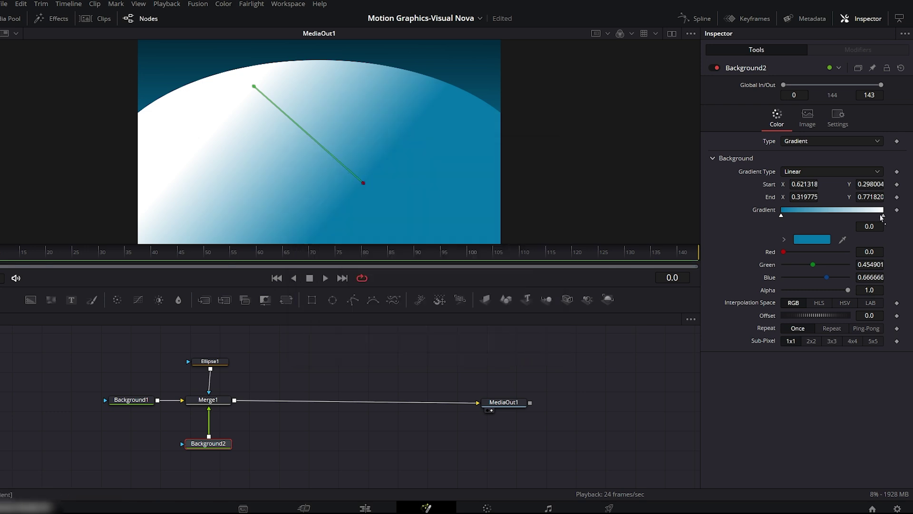
pyautogui.click(812, 239)
pyautogui.click(335, 192)
pyautogui.moveTo(549, 222); pyautogui.dragTo(549, 207)
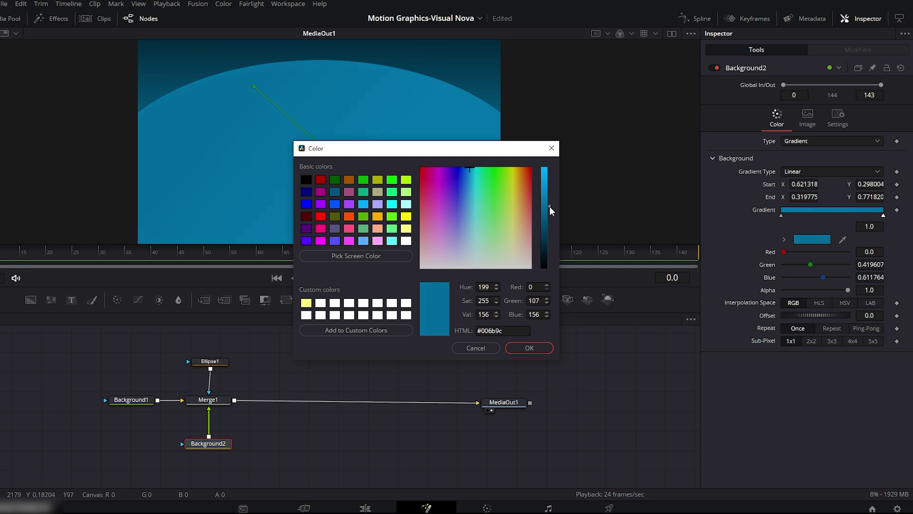
pyautogui.click(530, 347)
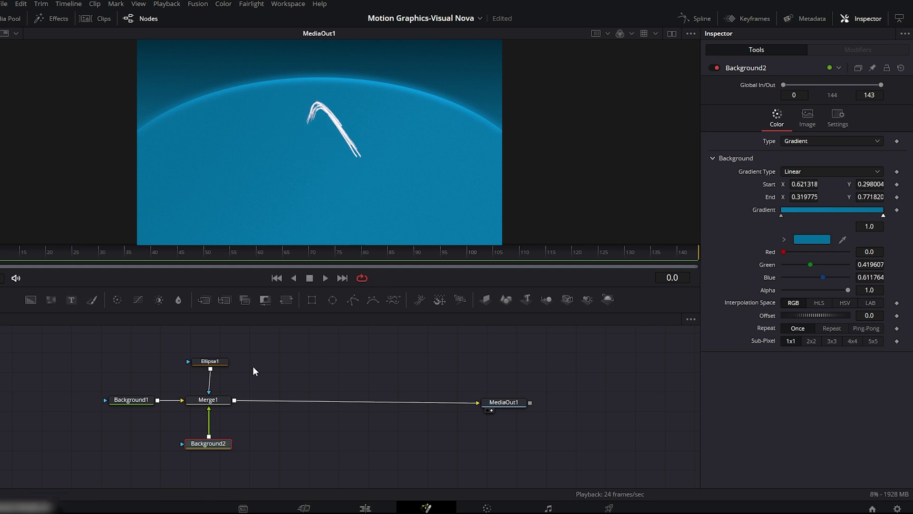
# Step: Insert an Edge Detect node between Merge1 and MediaOut1
pyautogui.click(221, 403)
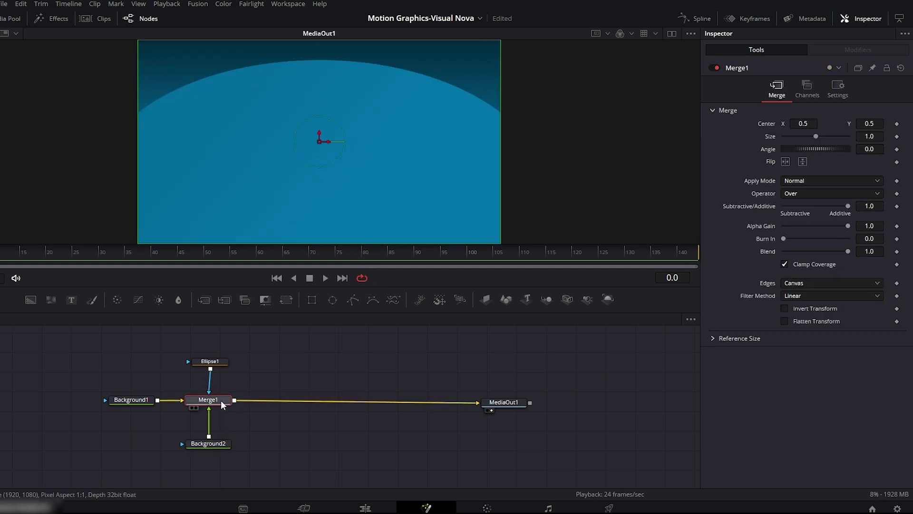
pyautogui.hotkey('ctrl', 'shift', 'space')
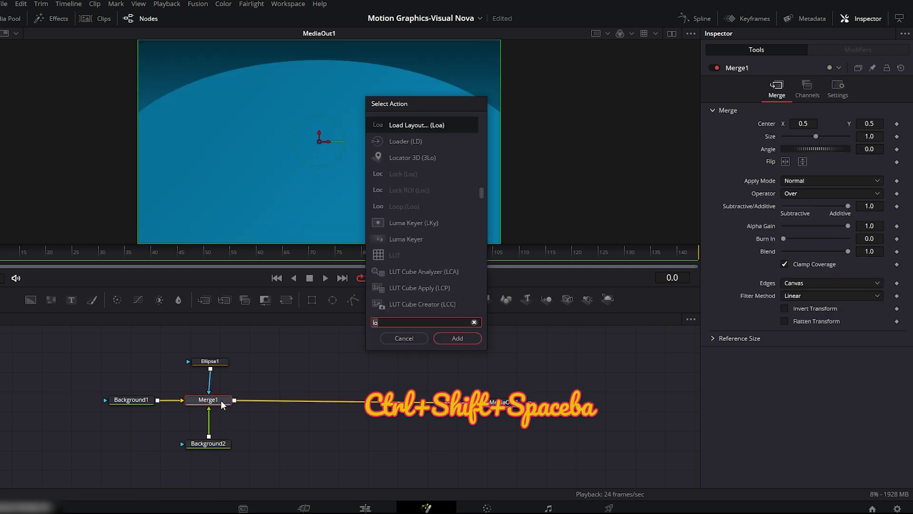
pyautogui.write('edg')
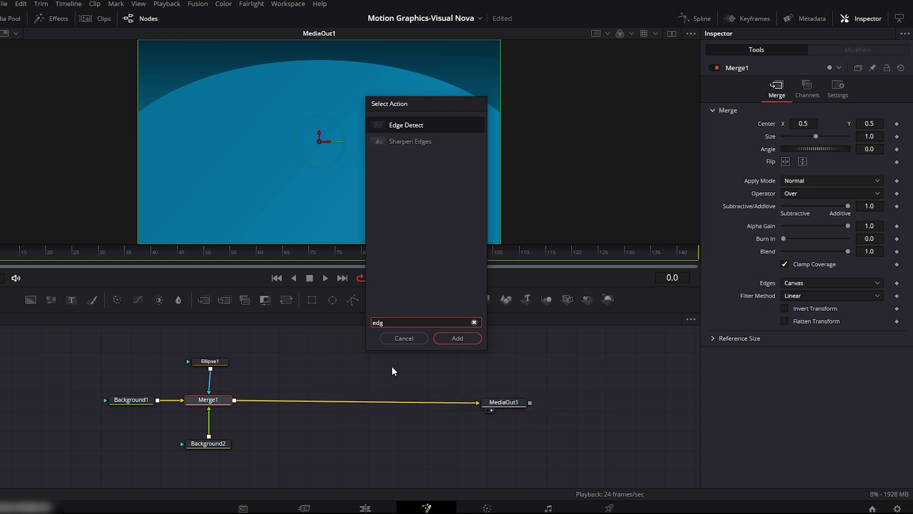
pyautogui.click(460, 337)
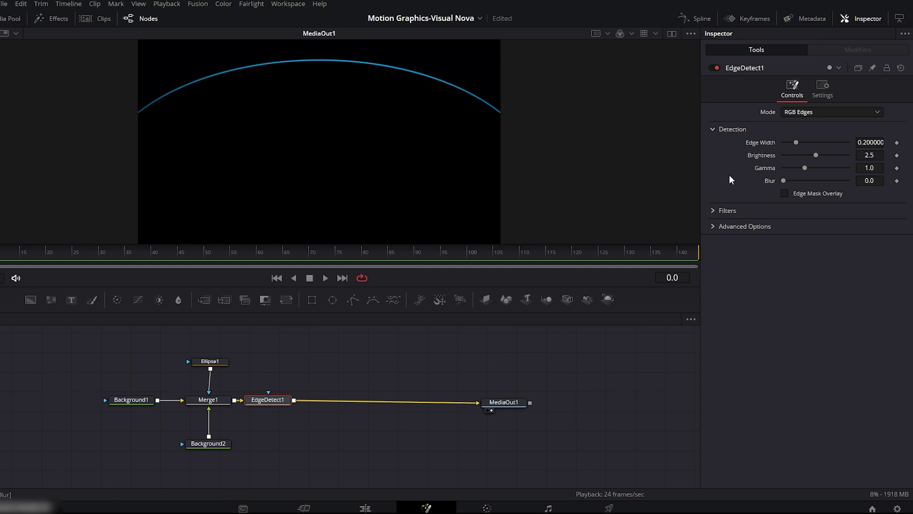
# Step: Enable EdgeDetect1's Edge Mask Overlay, set edge width 0.26, brightness 2.795, gamma 1.126 and blur 0.52, and save the project
pyautogui.click(786, 193)
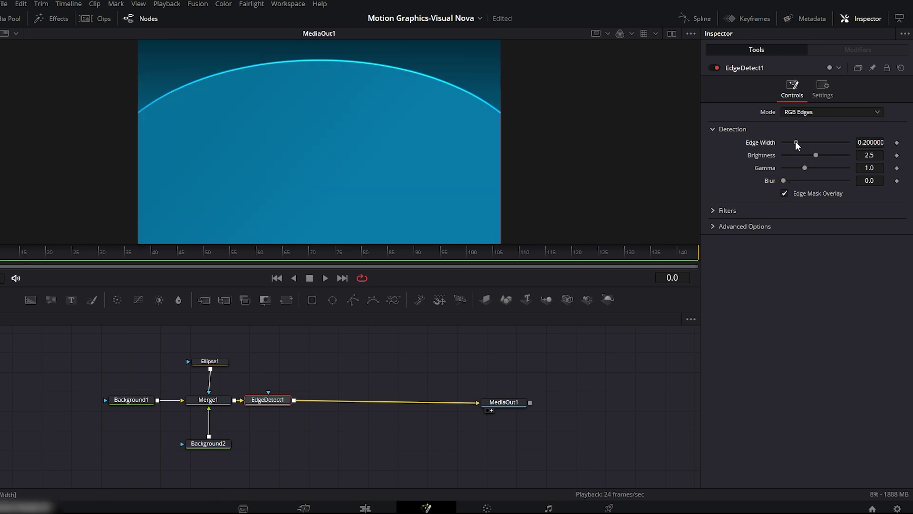
pyautogui.moveTo(796, 142); pyautogui.dragTo(817, 180)
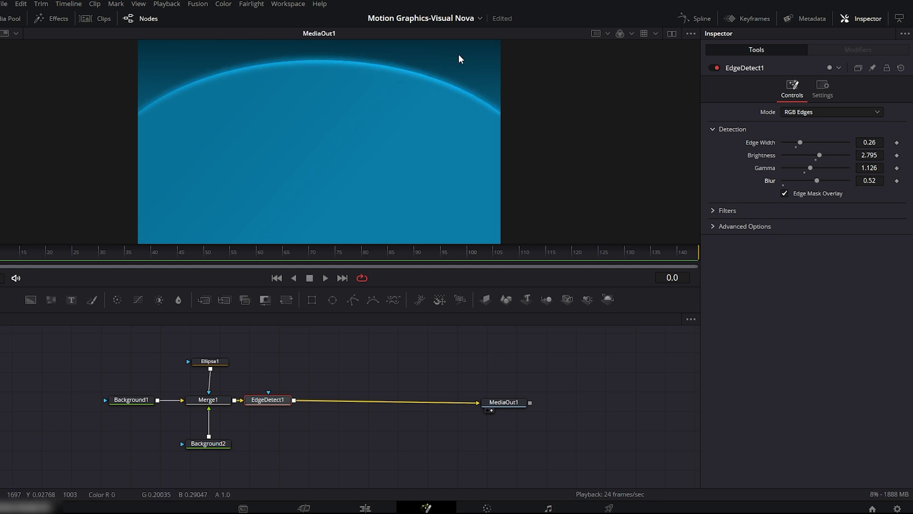
pyautogui.hotkey('ctrl', 's')
# Step: Lower Ellipse1's centre out of frame to about Y -0.63 and keyframe it at frame 0
pyautogui.click(217, 364)
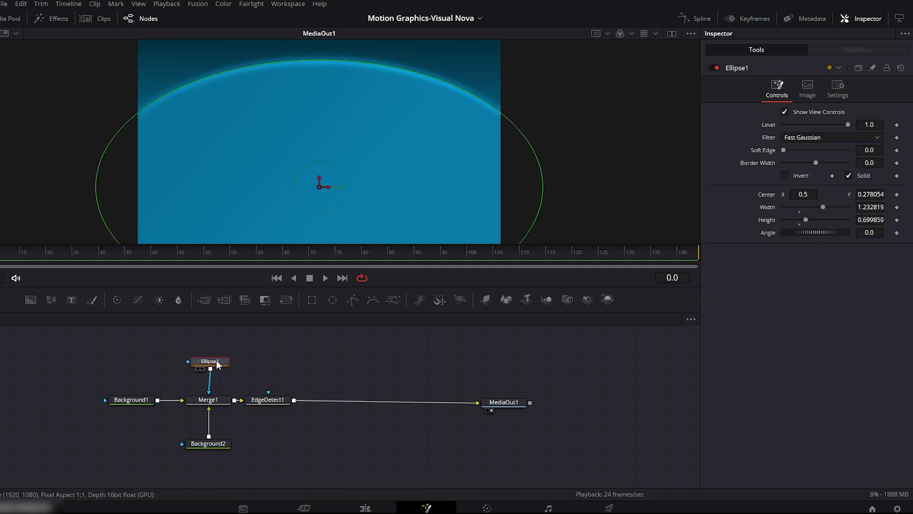
pyautogui.moveTo(869, 194); pyautogui.dragTo(825, 194)
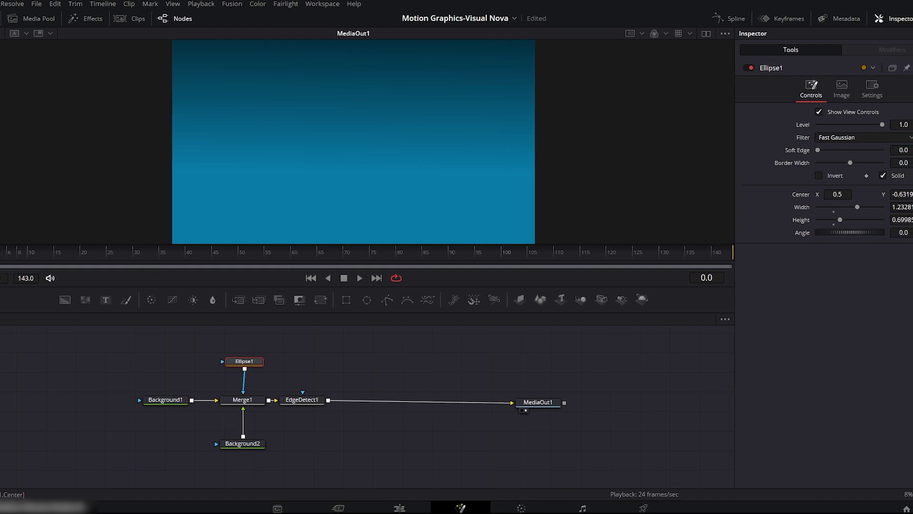
pyautogui.click(903, 195)
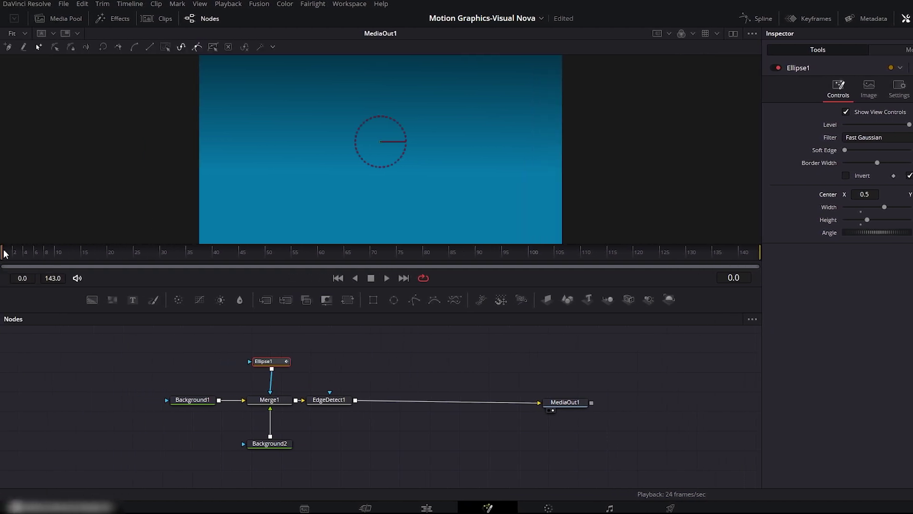
# Step: At frame 20, raise Ellipse1's centre so that its arc rises back into the upper part of the frame
pyautogui.moveTo(5, 251); pyautogui.dragTo(88, 251)
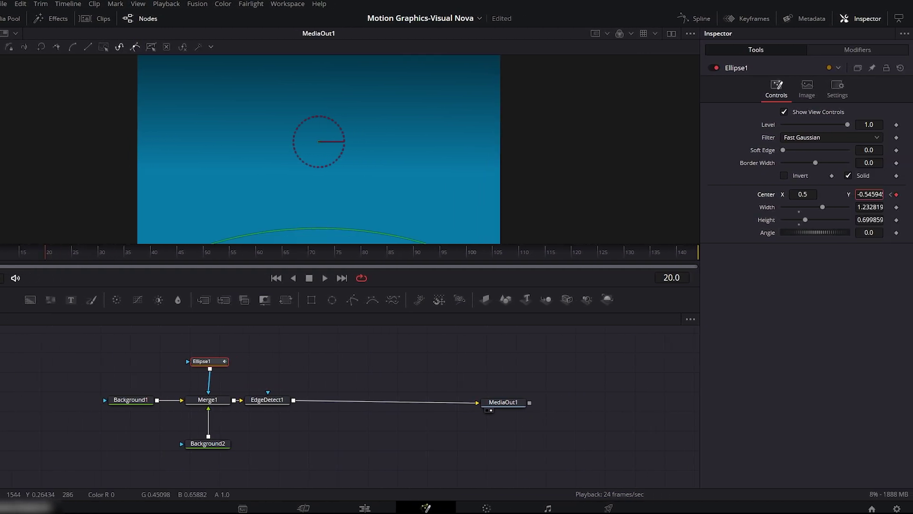
pyautogui.moveTo(851, 195); pyautogui.dragTo(824, 189)
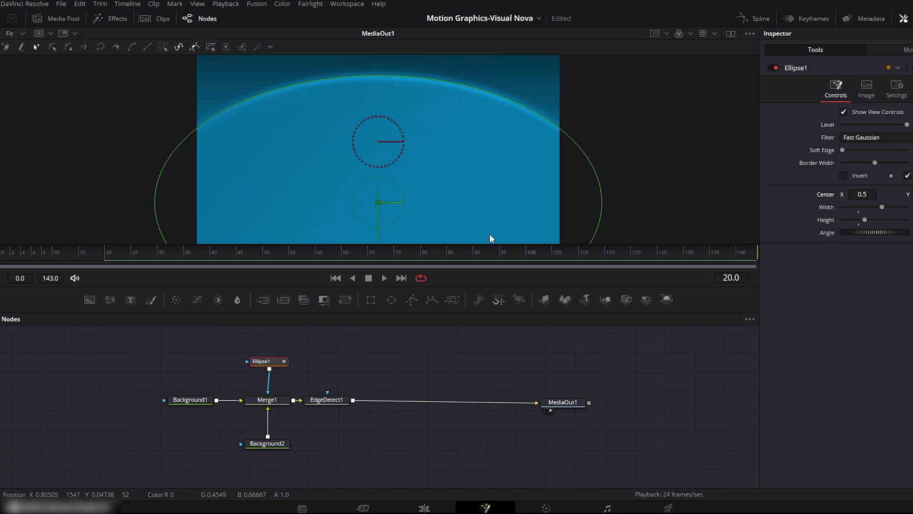
pyautogui.moveTo(106, 257)
pyautogui.mouseDown()
pyautogui.moveTo(9, 257)
pyautogui.moveTo(112, 247)
pyautogui.moveTo(24, 246)
pyautogui.moveTo(107, 252)
pyautogui.mouseUp()
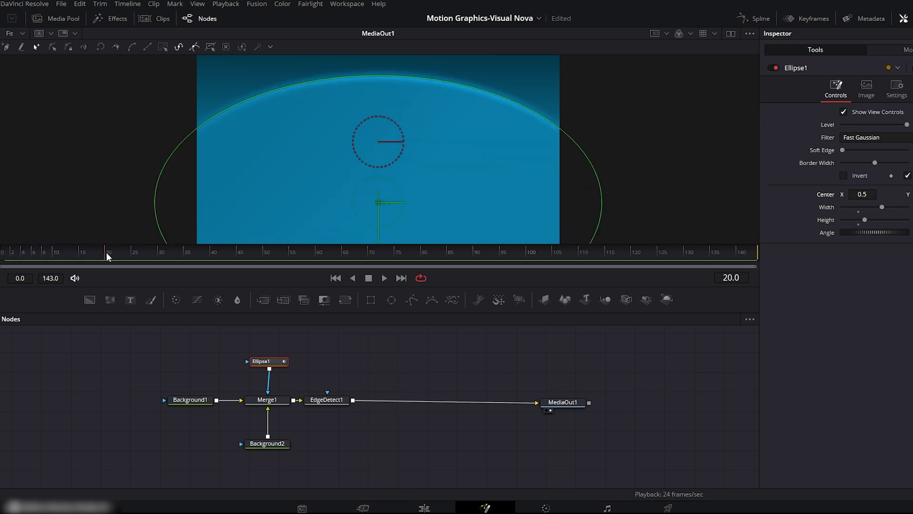
# Step: Smooth Ellipse1's Displacement curve between frames 0 and 20 into a fast start with a soft stop, and preview the motion
pyautogui.click(760, 18)
pyautogui.click(393, 346)
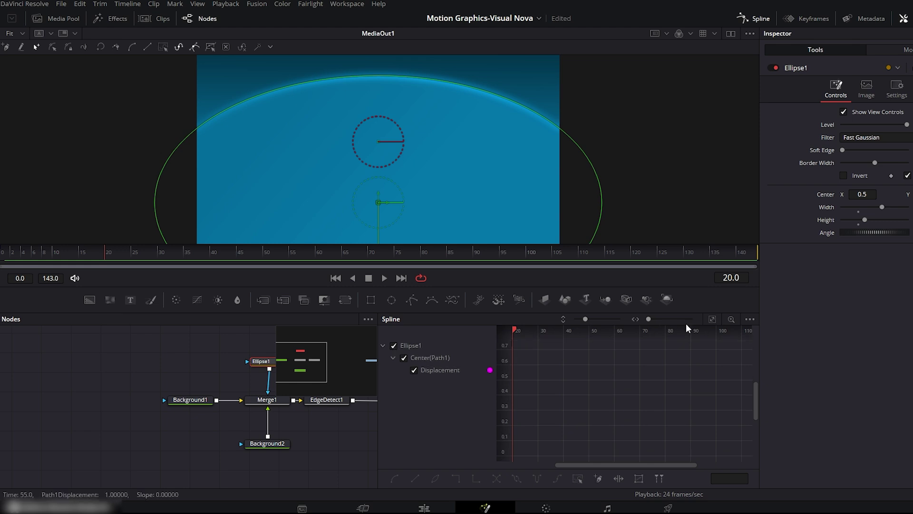
pyautogui.click(712, 319)
pyautogui.moveTo(739, 342); pyautogui.dragTo(526, 455)
pyautogui.press('s')
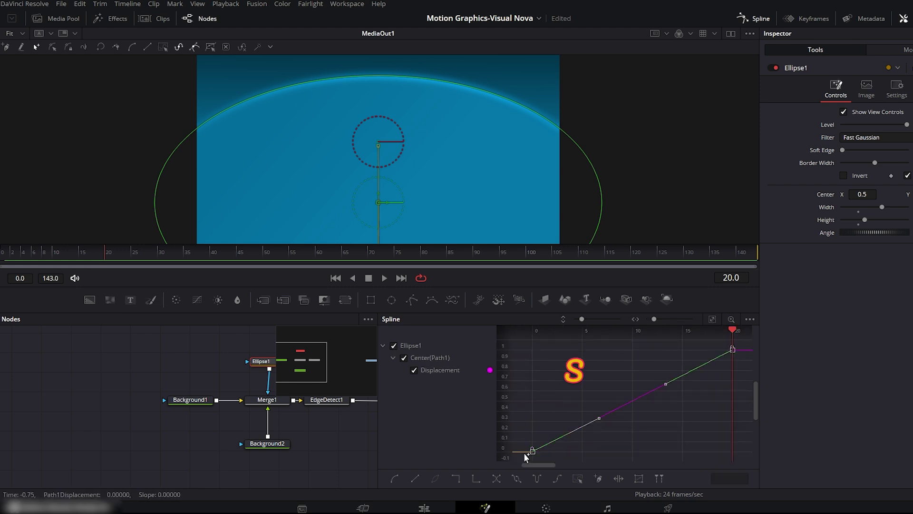
pyautogui.moveTo(599, 451); pyautogui.dragTo(579, 371)
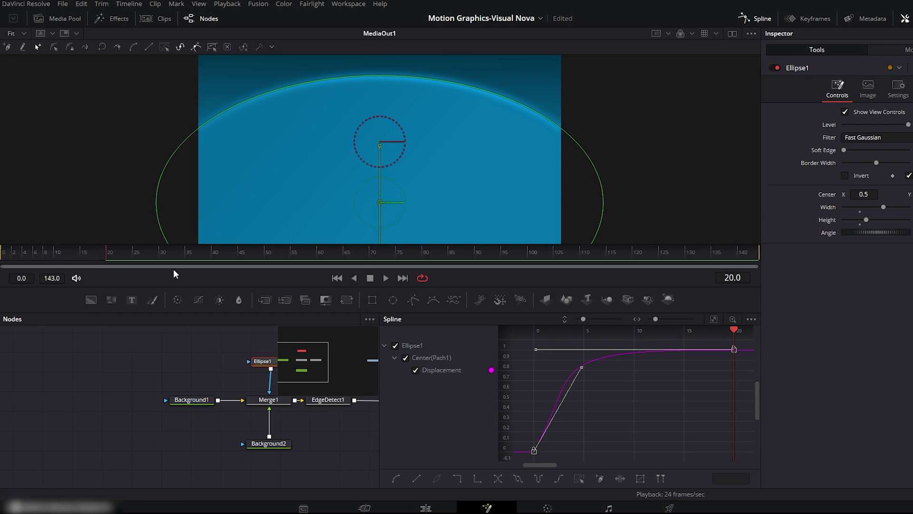
pyautogui.moveTo(106, 259); pyautogui.dragTo(39, 260)
pyautogui.press('space')
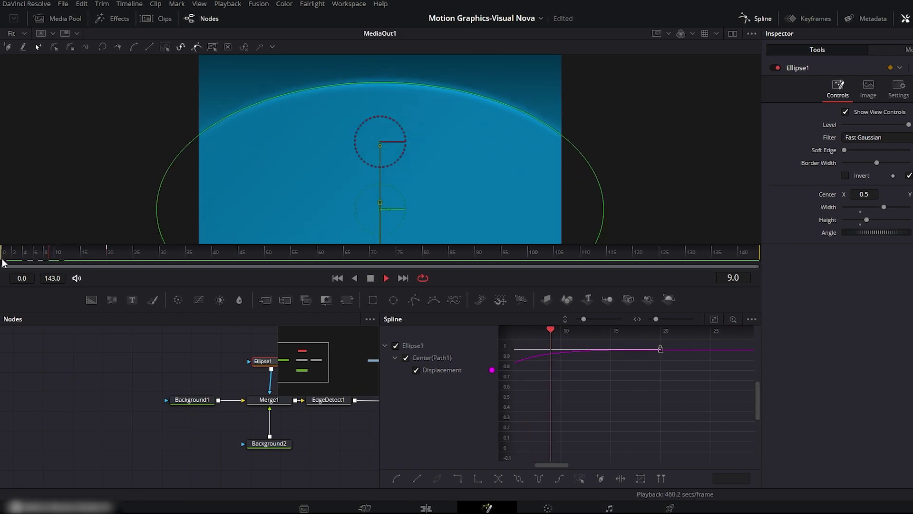
pyautogui.press('space')
pyautogui.press('Home')
pyautogui.moveTo(1, 254); pyautogui.dragTo(110, 255)
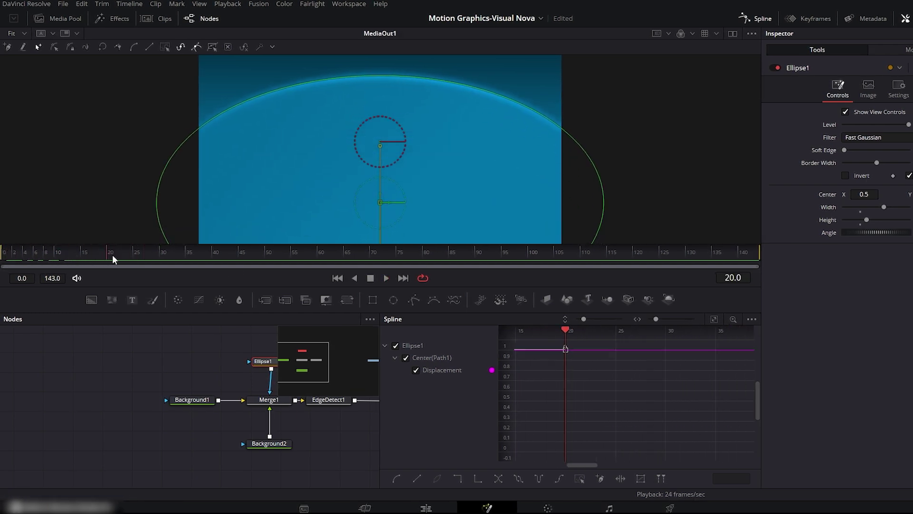
pyautogui.click(761, 19)
# Step: Spread out the node graph by moving the background, ellipse, merge and edge nodes away from MediaOut1
pyautogui.moveTo(356, 350); pyautogui.dragTo(167, 451)
pyautogui.moveTo(275, 407); pyautogui.dragTo(120, 409)
pyautogui.moveTo(570, 406); pyautogui.dragTo(718, 402)
pyautogui.click(720, 418)
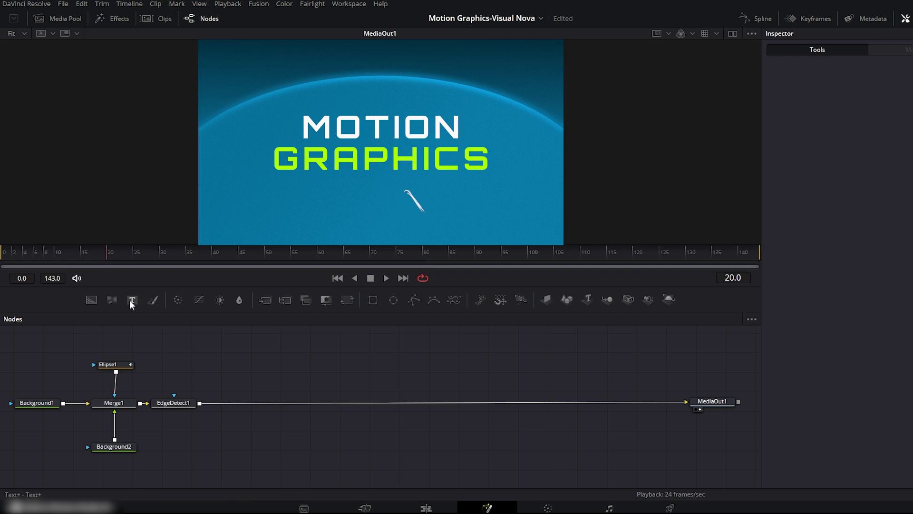
# Step: Merge a Text+ node after EdgeDetect1 and enter MOTION and GRAPHICS on two lines
pyautogui.moveTo(132, 300); pyautogui.dragTo(199, 403)
pyautogui.click(229, 372)
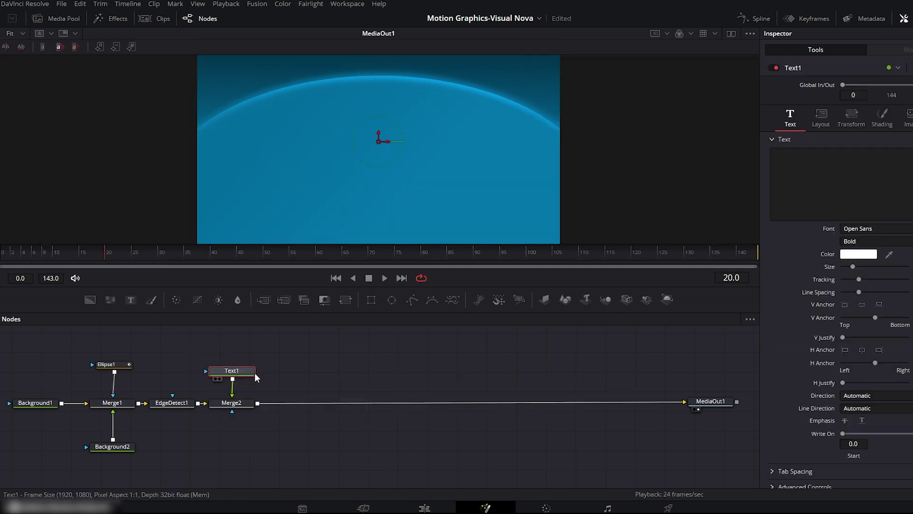
pyautogui.click(770, 157)
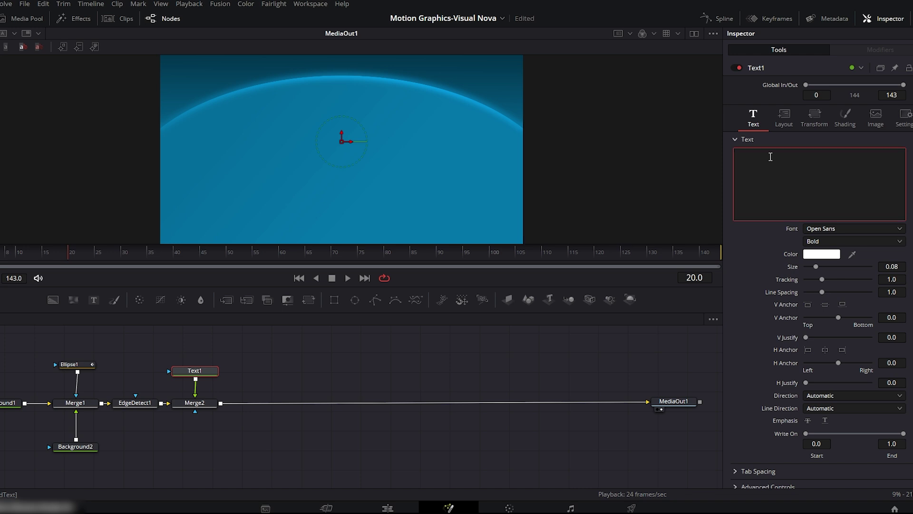
pyautogui.write('MOTION')
pyautogui.press('Return')
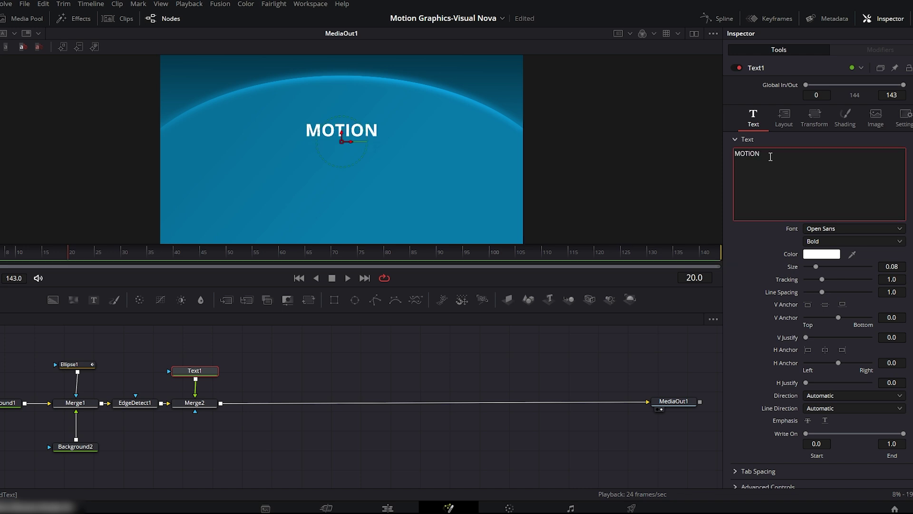
pyautogui.write('GRAPHICS')
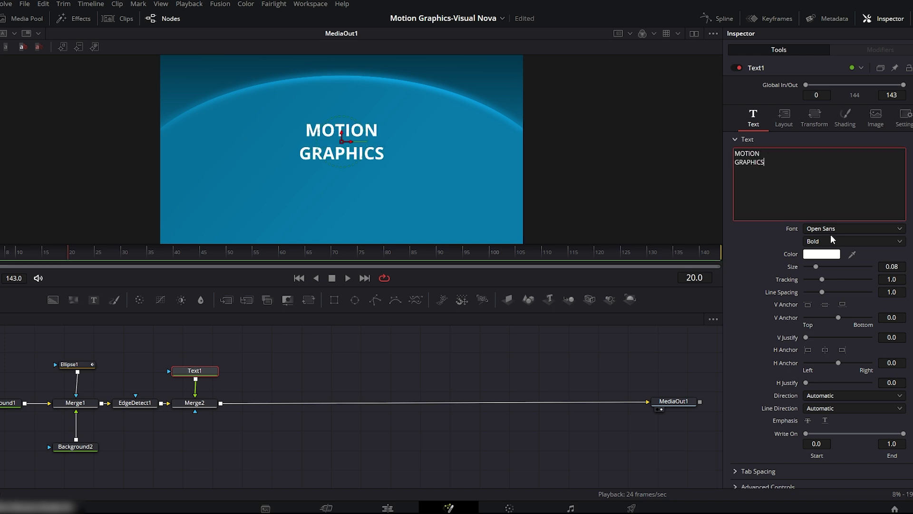
# Step: Set the title's font to Orbitron, its size to 0.122 and its tracking to 1.102
pyautogui.click(836, 227)
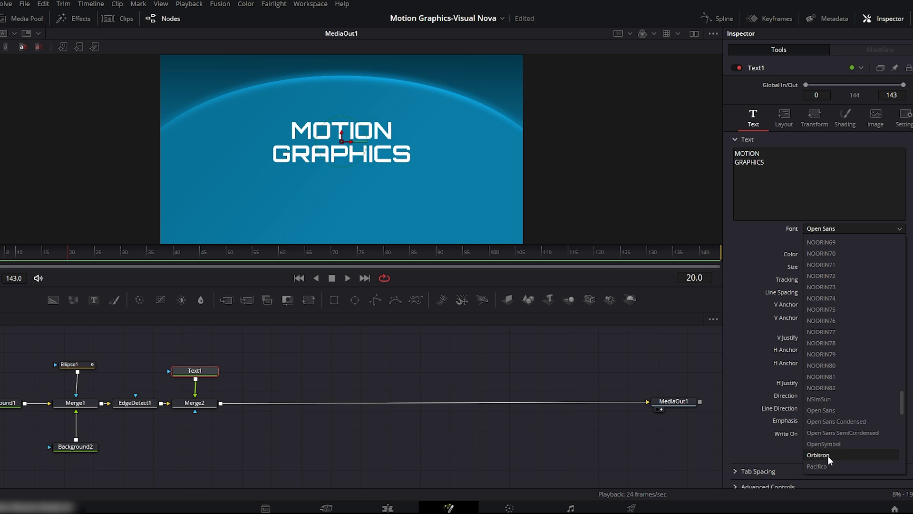
pyautogui.click(828, 455)
pyautogui.moveTo(818, 266); pyautogui.dragTo(823, 274)
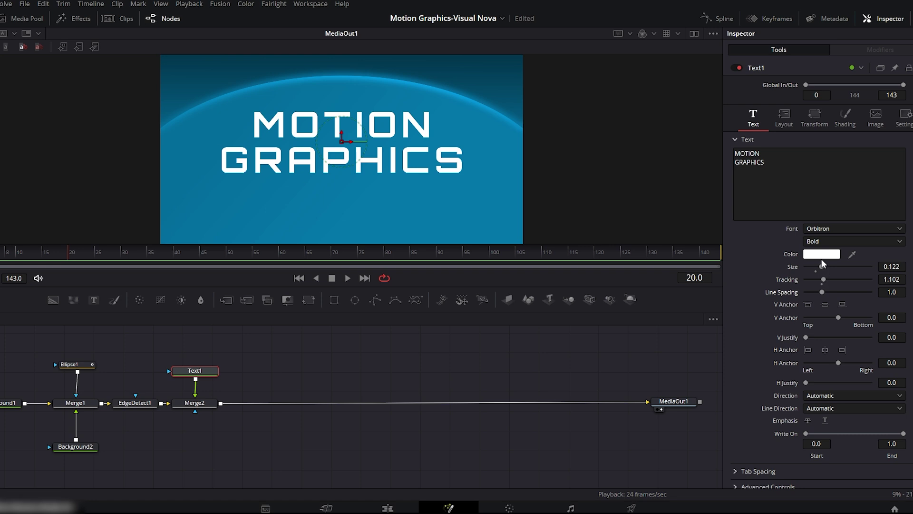
pyautogui.click(823, 257)
pyautogui.click(389, 191)
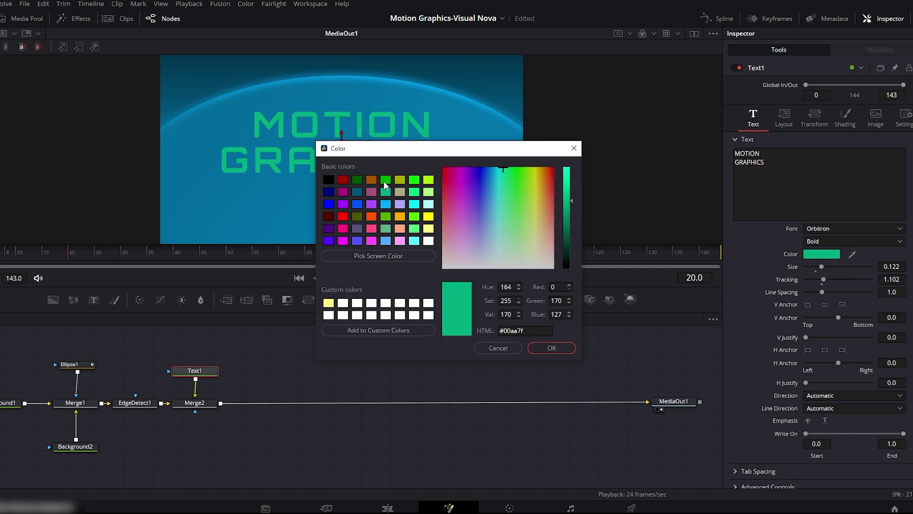
pyautogui.click(384, 180)
pyautogui.click(401, 180)
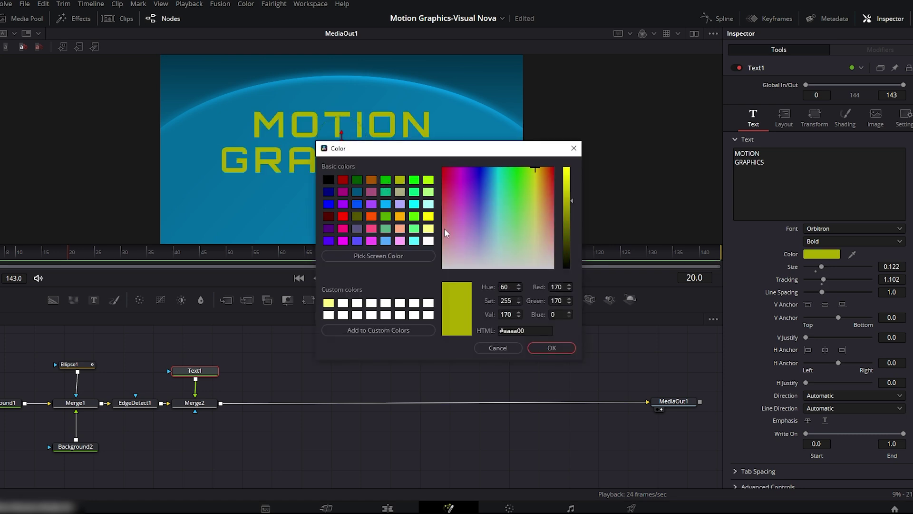
pyautogui.moveTo(406, 148); pyautogui.dragTo(381, 246)
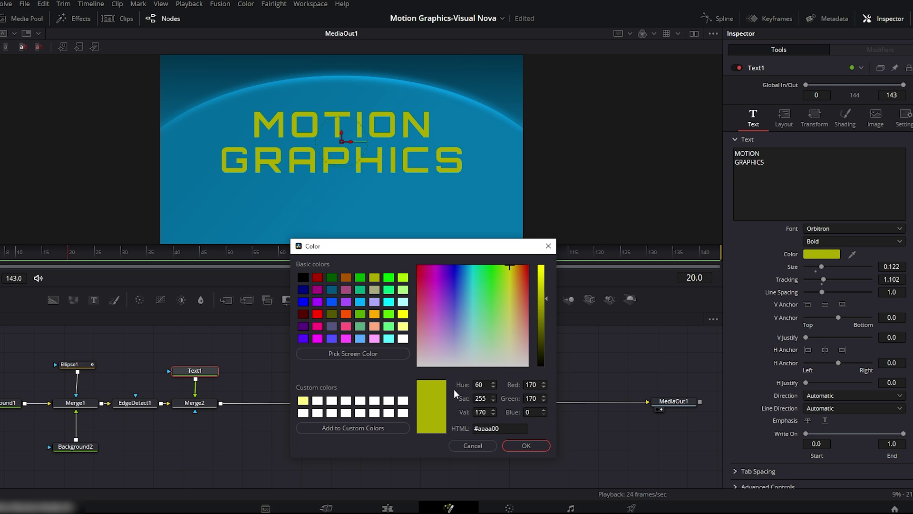
pyautogui.click(478, 446)
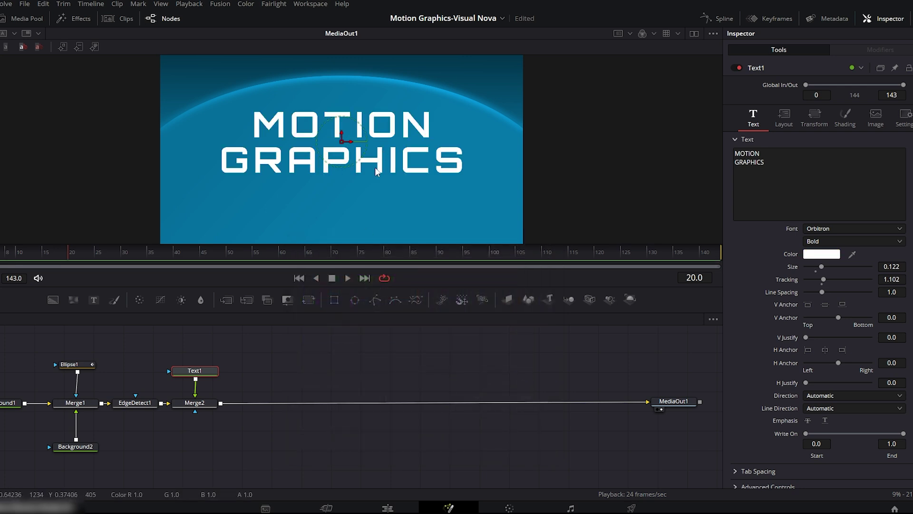
# Step: Add Character Level Styling to the title text and colour only the word GRAPHICS lime green
pyautogui.rightClick(797, 182)
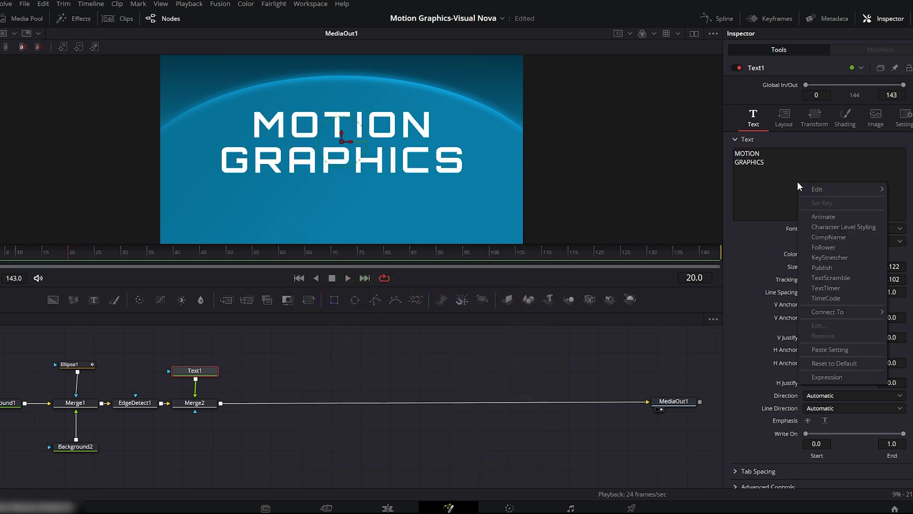
pyautogui.click(829, 226)
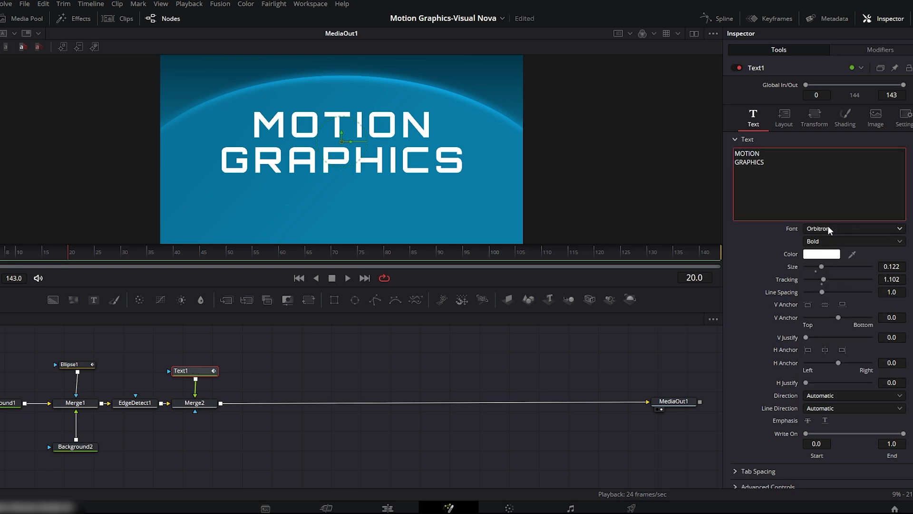
pyautogui.click(433, 179)
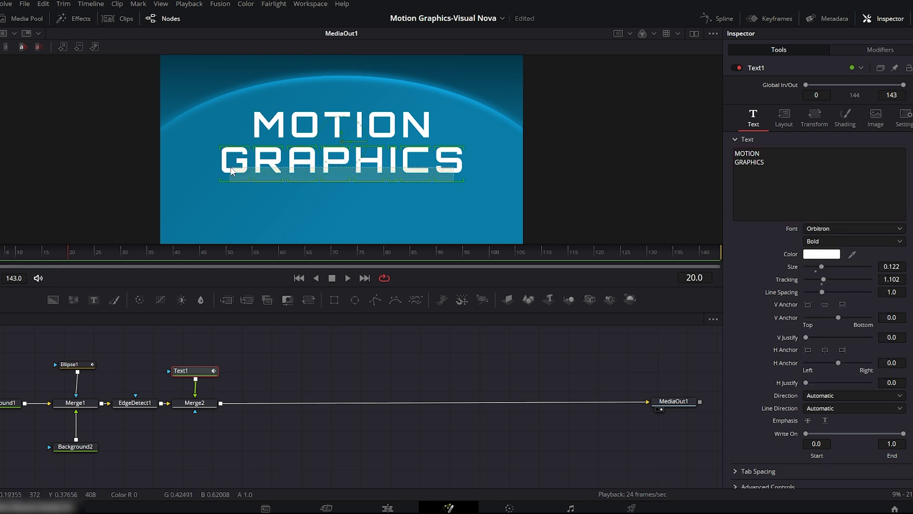
pyautogui.click(883, 50)
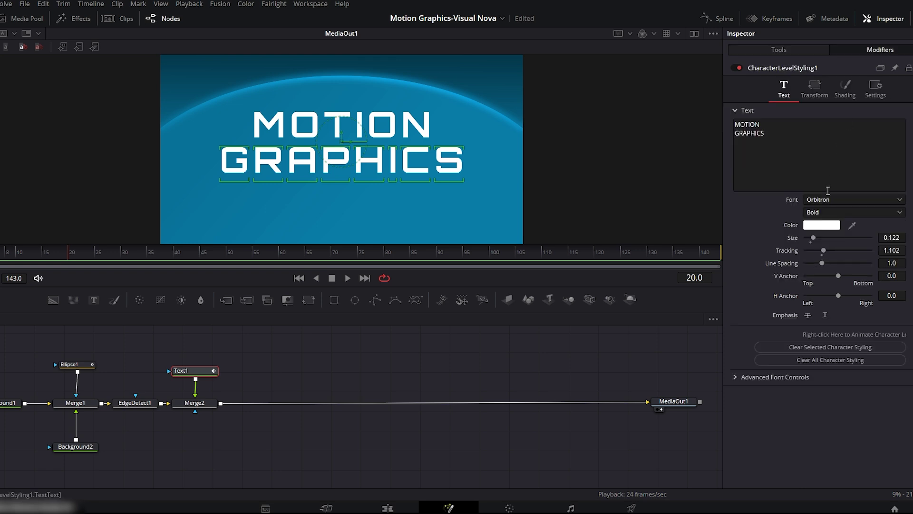
pyautogui.click(818, 230)
pyautogui.moveTo(454, 149); pyautogui.dragTo(417, 206)
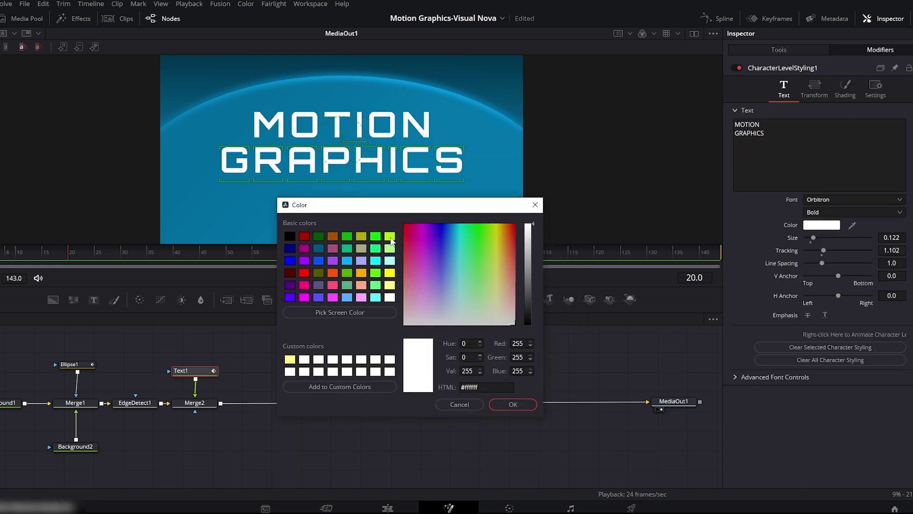
pyautogui.click(390, 236)
pyautogui.click(510, 404)
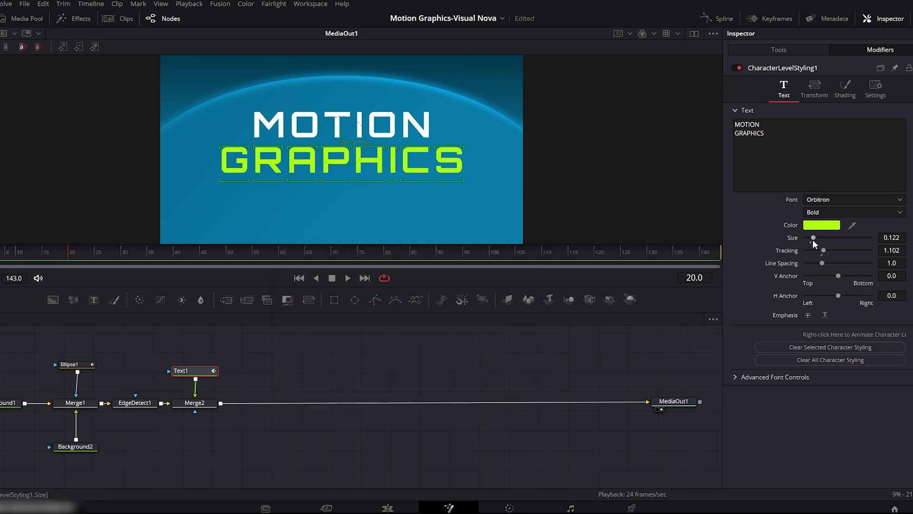
pyautogui.moveTo(813, 238)
pyautogui.mouseDown()
pyautogui.moveTo(823, 238)
pyautogui.moveTo(815, 238)
pyautogui.mouseUp()
pyautogui.hotkey('ctrl', 'z')
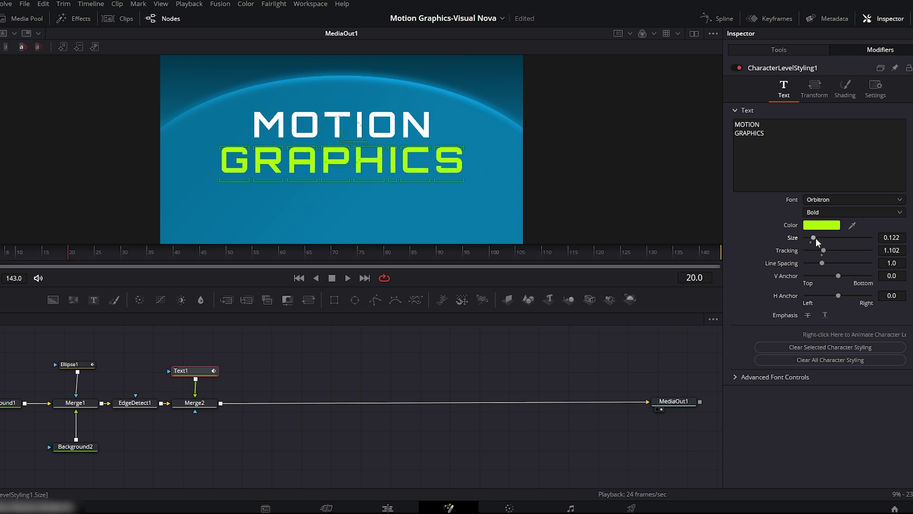
# Step: Animate the title's Write On End from 0.0 at frame 15 to 1.0 at frame 40, and preview the reveal
pyautogui.click(778, 50)
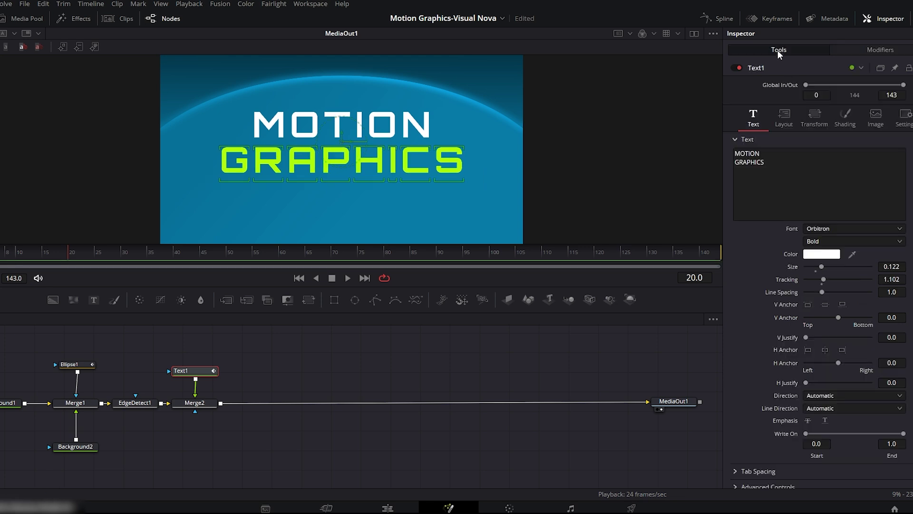
pyautogui.moveTo(893, 436)
pyautogui.mouseDown()
pyautogui.moveTo(832, 435)
pyautogui.moveTo(907, 436)
pyautogui.mouseUp()
pyautogui.moveTo(148, 257); pyautogui.dragTo(29, 256)
pyautogui.moveTo(887, 436); pyautogui.dragTo(752, 429)
pyautogui.press('space')
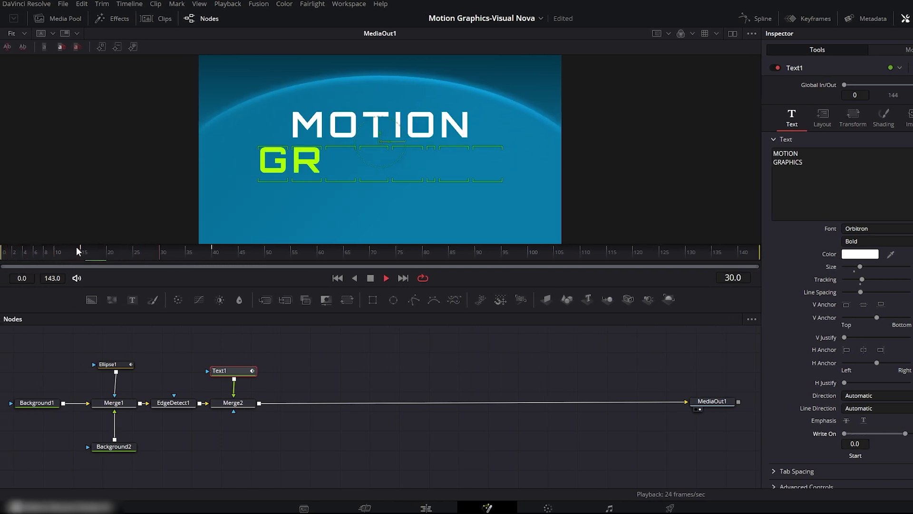
pyautogui.moveTo(99, 251)
pyautogui.mouseDown()
pyautogui.moveTo(81, 252)
pyautogui.moveTo(212, 251)
pyautogui.mouseUp()
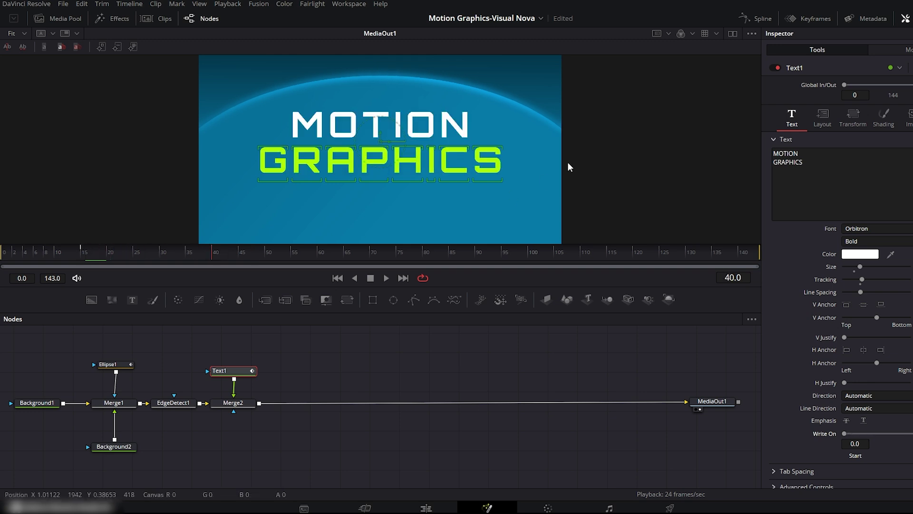
# Step: Smooth Text1's Write On curves and shape the End curve into a fast start with a soft stop
pyautogui.click(758, 18)
pyautogui.click(396, 346)
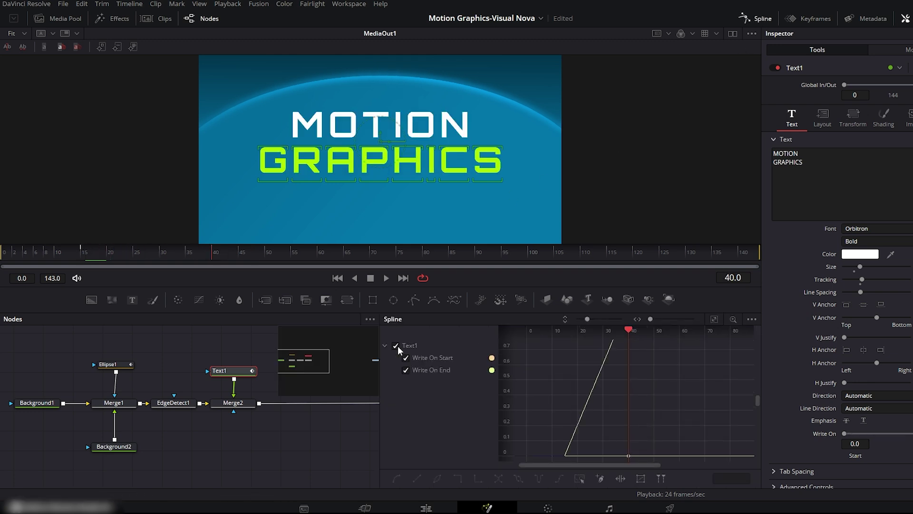
pyautogui.click(714, 319)
pyautogui.hotkey('ctrl', 'a')
pyautogui.press('s')
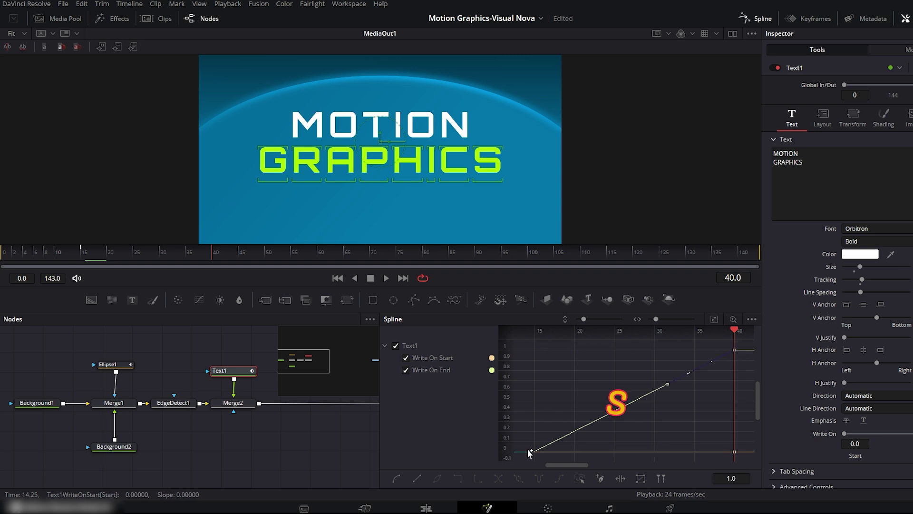
pyautogui.moveTo(666, 354); pyautogui.dragTo(541, 355)
pyautogui.moveTo(126, 250); pyautogui.dragTo(214, 255)
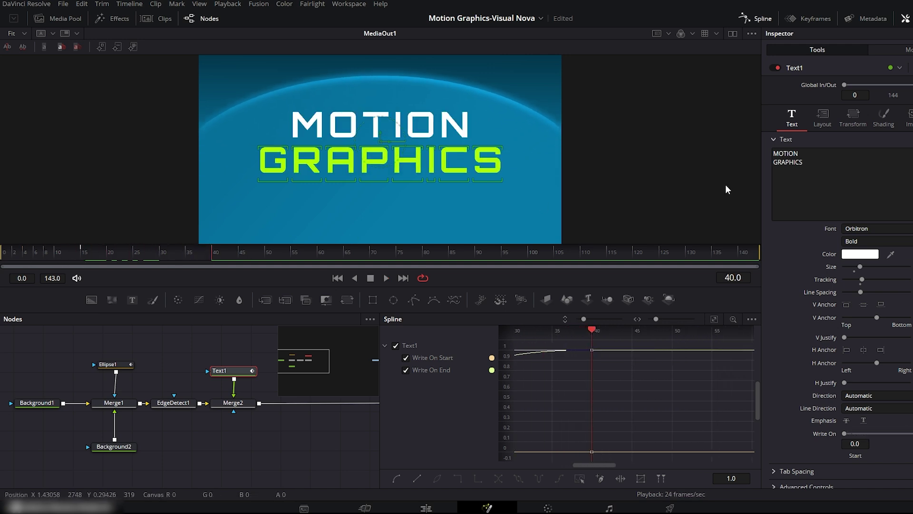
pyautogui.click(760, 19)
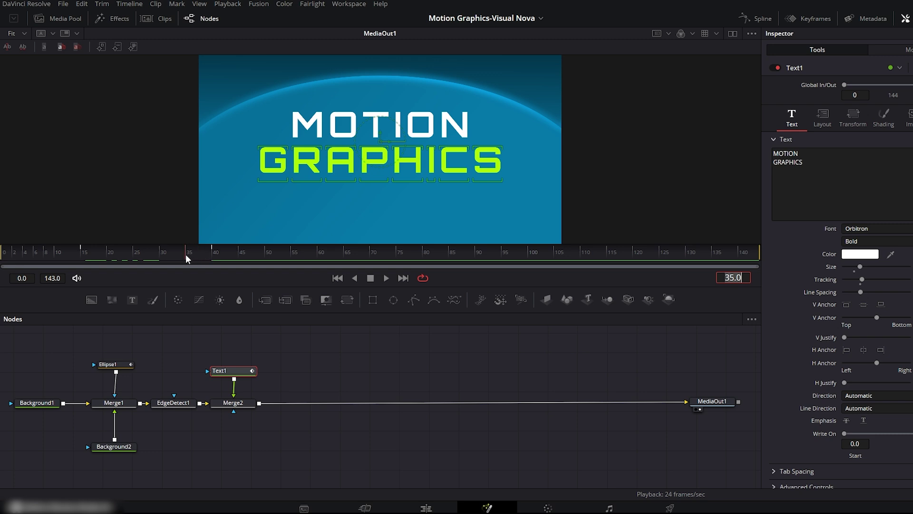
# Step: Animate the title's size from 0.122 at frame 30 to 0.1074 at frame 40, and preview the animation
pyautogui.click(163, 256)
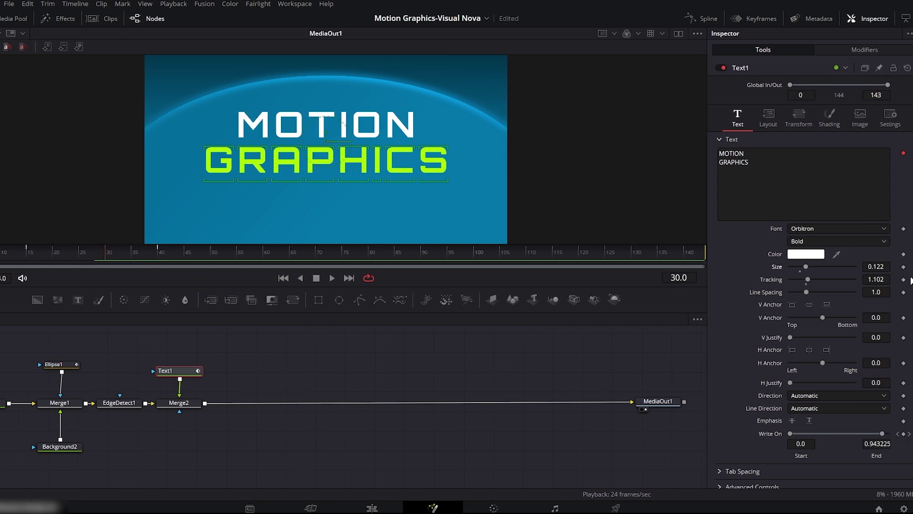
pyautogui.click(904, 267)
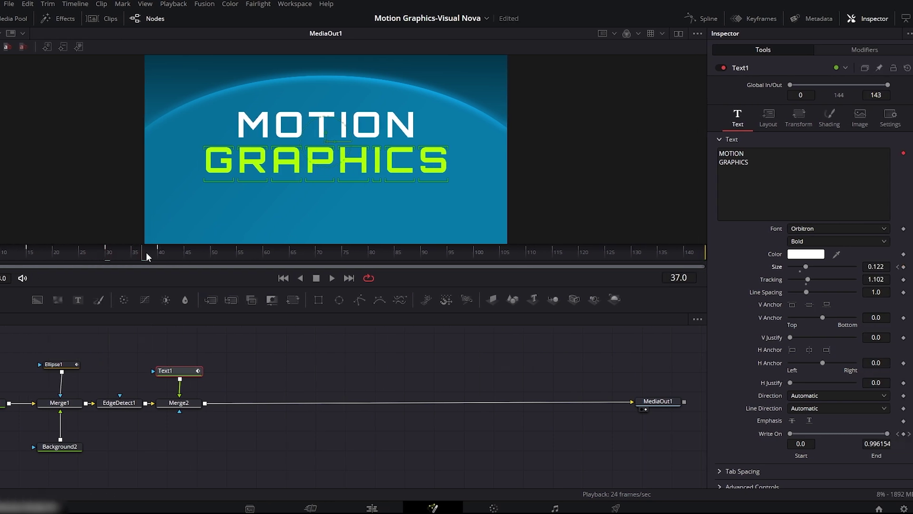
pyautogui.moveTo(147, 256); pyautogui.dragTo(160, 257)
pyautogui.moveTo(883, 267); pyautogui.dragTo(865, 267)
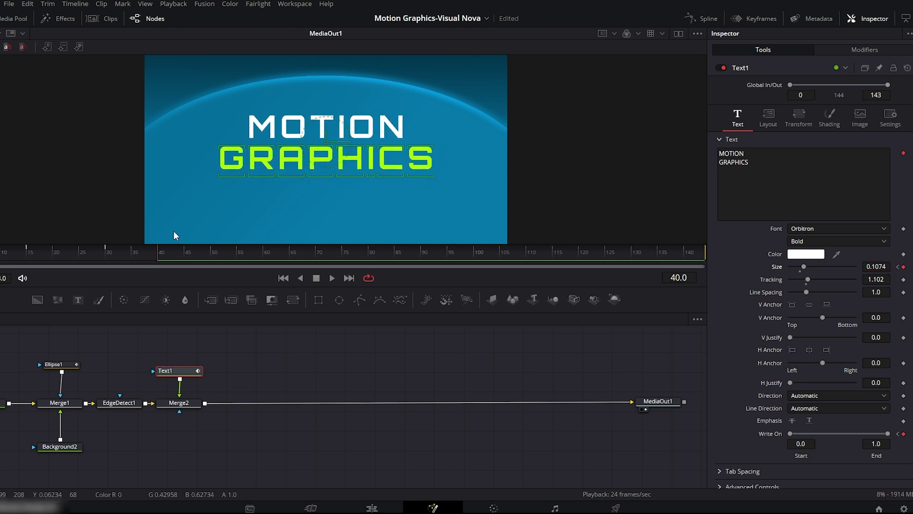
pyautogui.moveTo(149, 257); pyautogui.dragTo(9, 256)
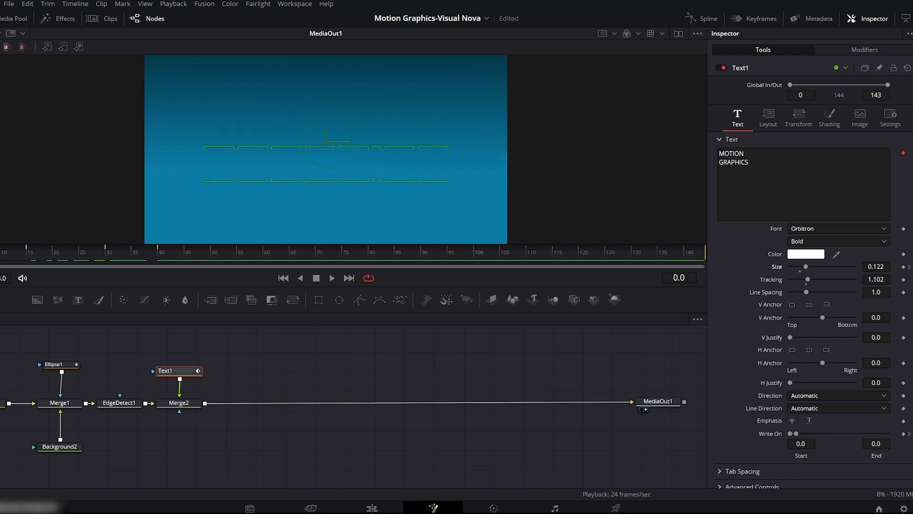
pyautogui.press('space')
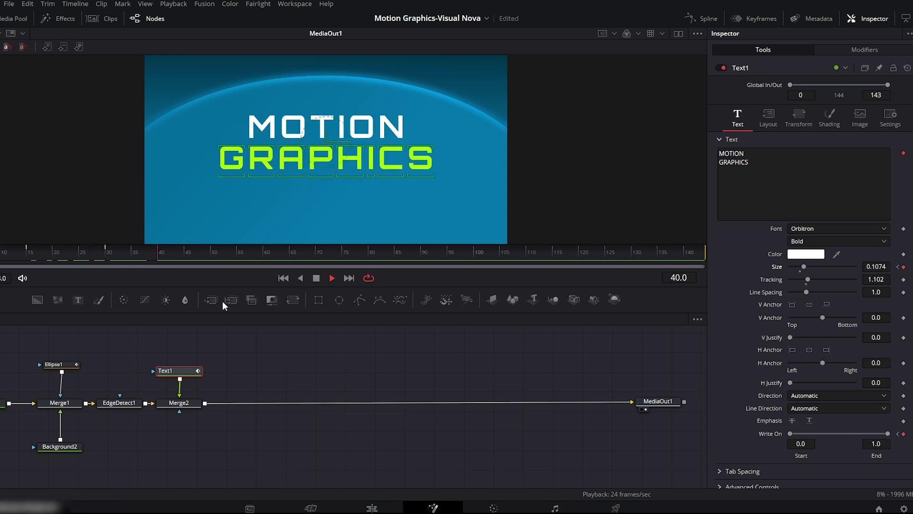
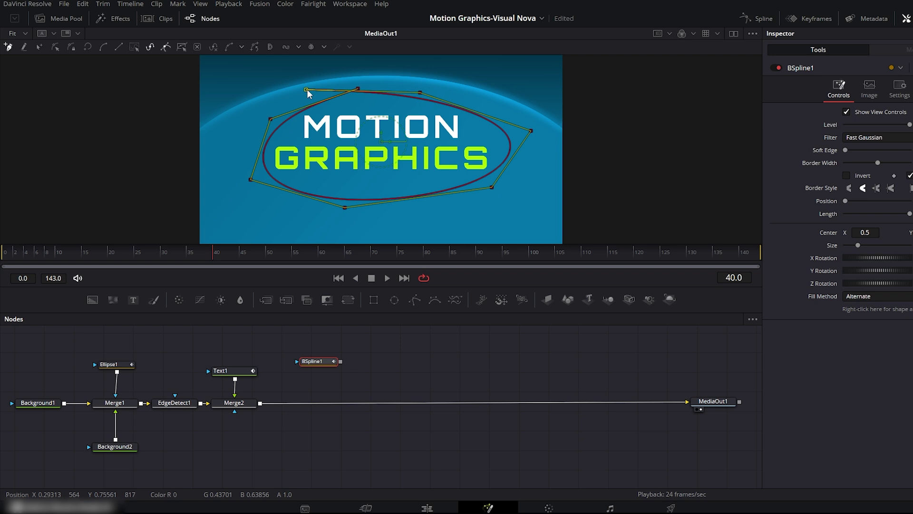
# Step: Finish the B-spline loop around the title and merge it into the node chain between Merge2 and MediaOut1
pyautogui.moveTo(492, 187); pyautogui.dragTo(499, 188)
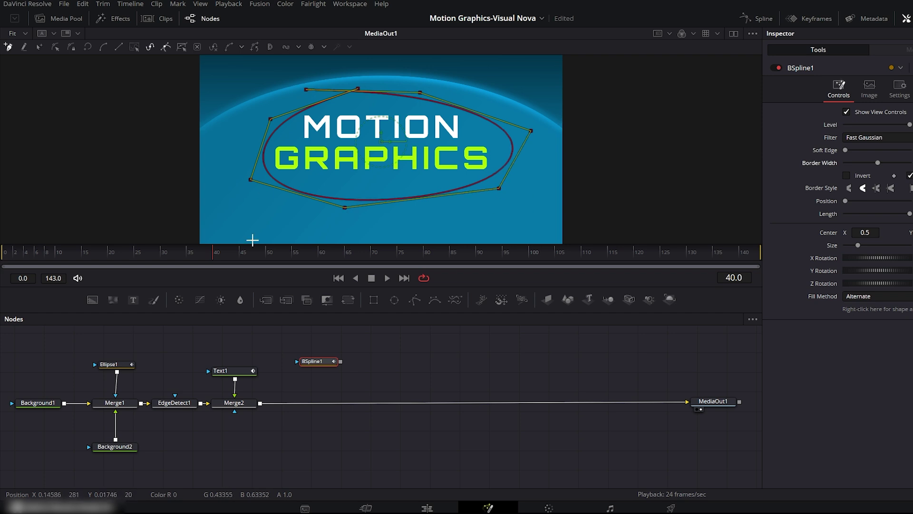
pyautogui.moveTo(267, 304); pyautogui.dragTo(299, 383)
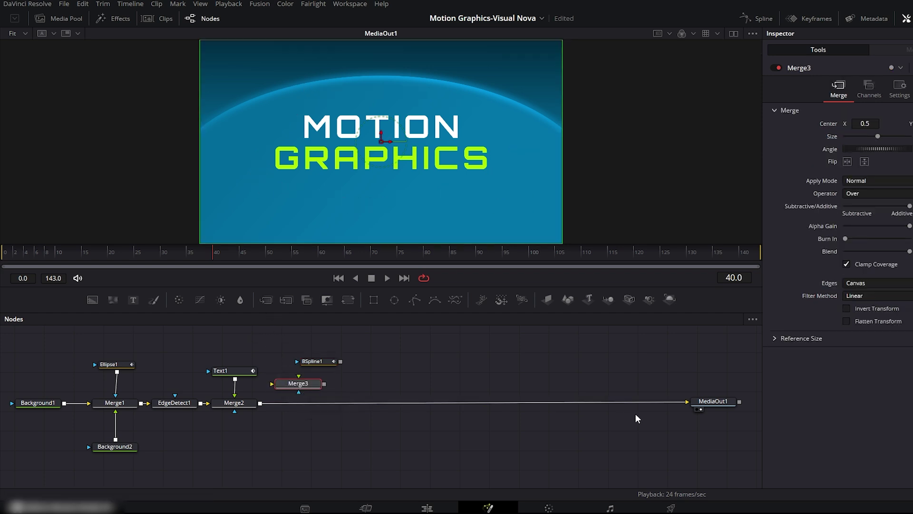
pyautogui.moveTo(687, 401); pyautogui.dragTo(260, 403)
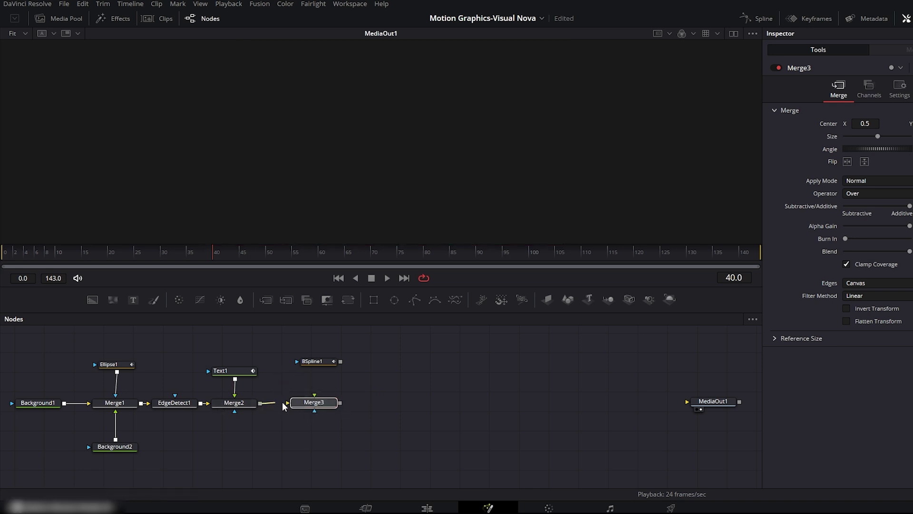
pyautogui.moveTo(341, 403); pyautogui.dragTo(687, 403)
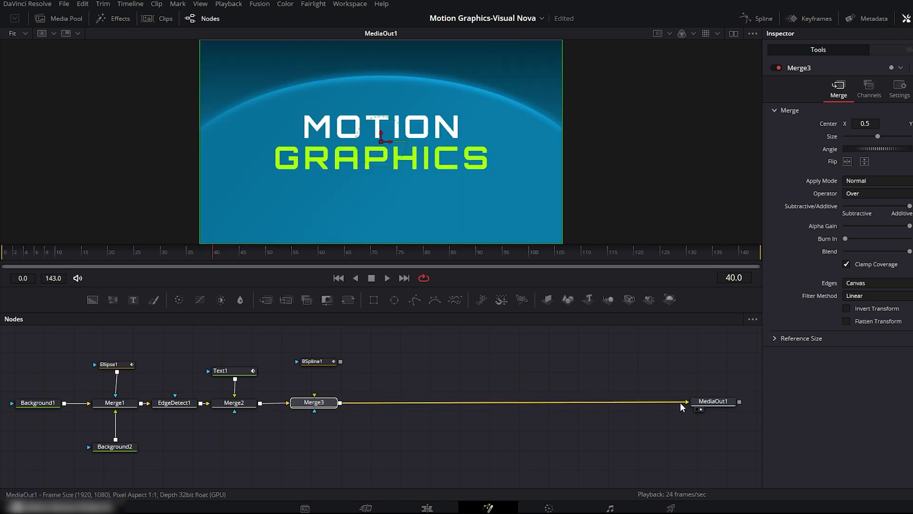
pyautogui.moveTo(315, 395); pyautogui.dragTo(313, 368)
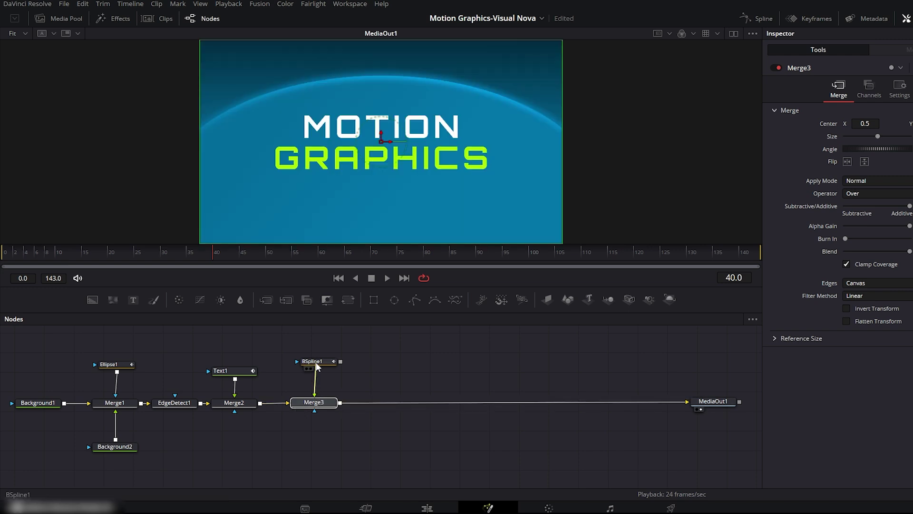
# Step: Set BSpline1's border width to 0.01
pyautogui.click(320, 366)
pyautogui.moveTo(878, 164); pyautogui.dragTo(835, 165)
pyautogui.click(882, 162)
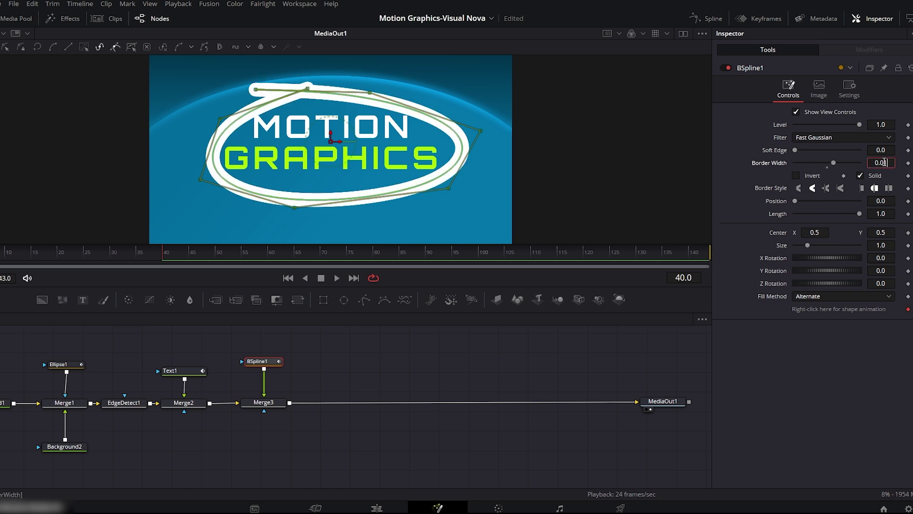
pyautogui.write('1')
pyautogui.press('Tab')
# Step: Animate BSpline1's Length from 0.0 at frame 35 to 1.0 at frame 50 so the loop draws on
pyautogui.moveTo(860, 214); pyautogui.dragTo(797, 218)
pyautogui.moveTo(162, 251); pyautogui.dragTo(136, 254)
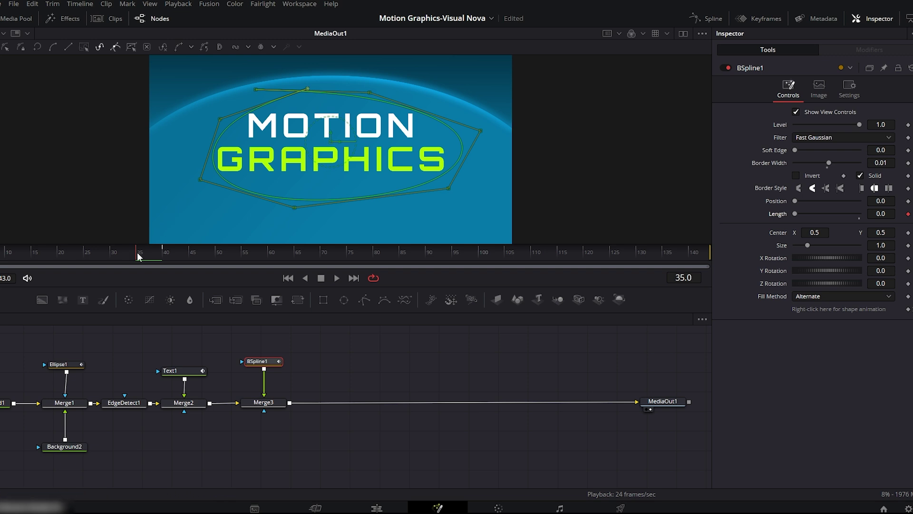
pyautogui.click(187, 253)
pyautogui.moveTo(187, 252); pyautogui.dragTo(222, 253)
pyautogui.moveTo(794, 214); pyautogui.dragTo(861, 214)
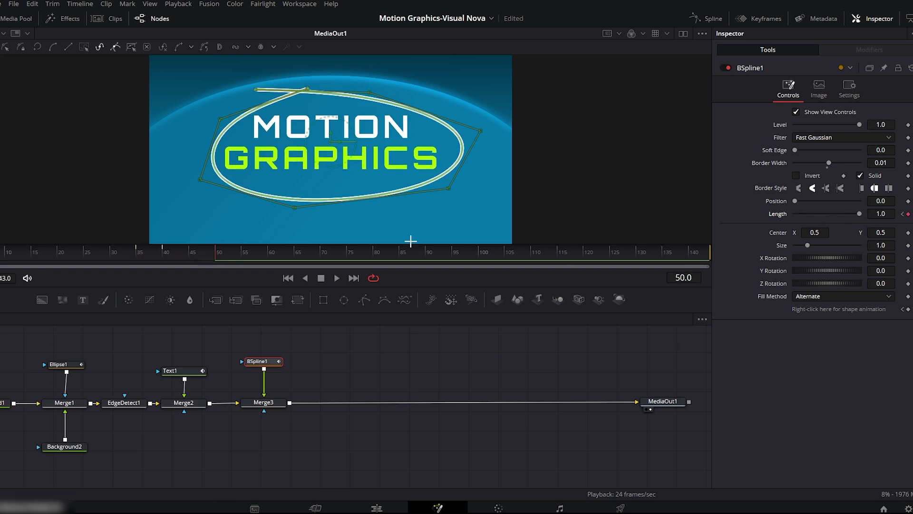
# Step: Animate BSpline1's Position from 0.0 at frame 45 to 1.0 at frame 60 so the loop draws off
pyautogui.moveTo(222, 253); pyautogui.dragTo(189, 252)
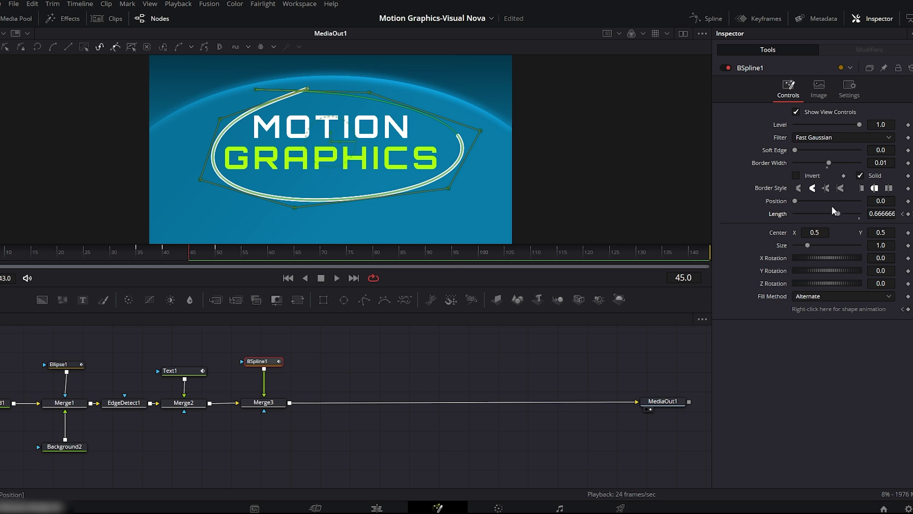
pyautogui.click(908, 201)
pyautogui.moveTo(191, 253); pyautogui.dragTo(270, 260)
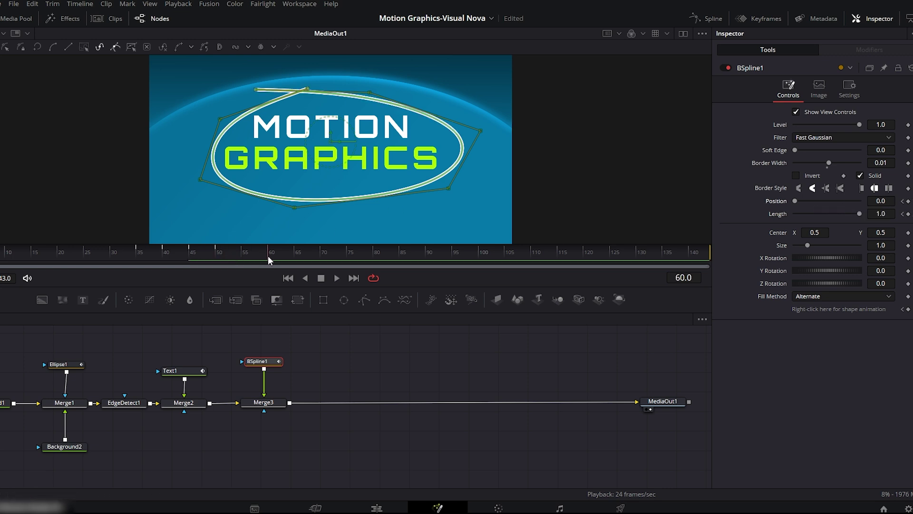
pyautogui.moveTo(795, 201); pyautogui.dragTo(863, 201)
# Step: Smooth all of BSpline1's animation curves and preview the composition from the start
pyautogui.click(709, 18)
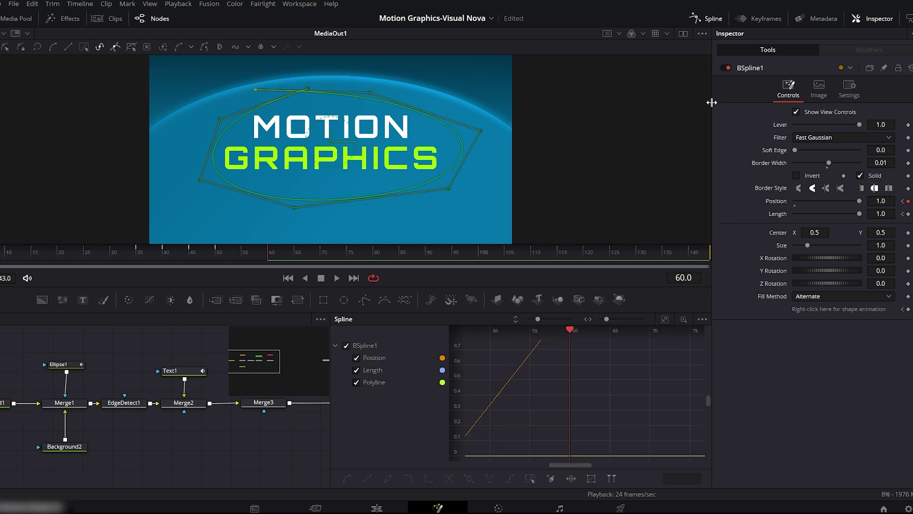
pyautogui.click(664, 319)
pyautogui.hotkey('ctrl', 'a')
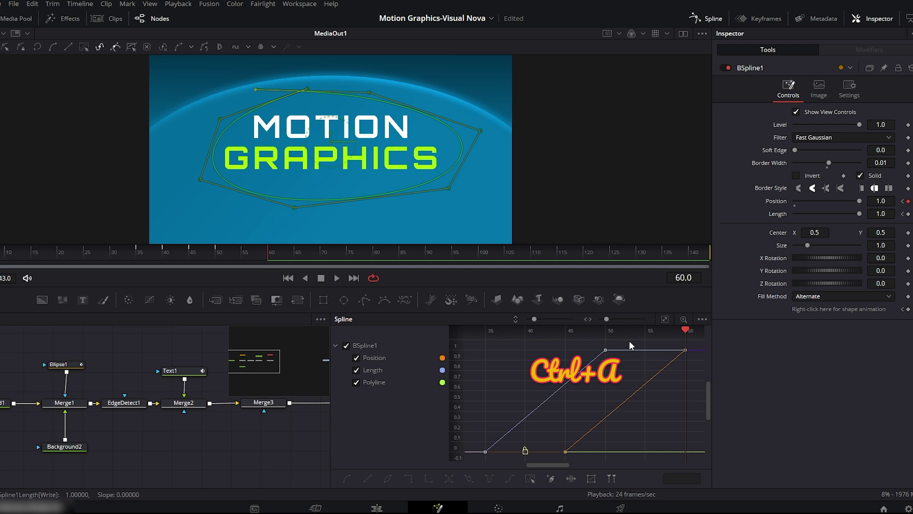
pyautogui.press('s')
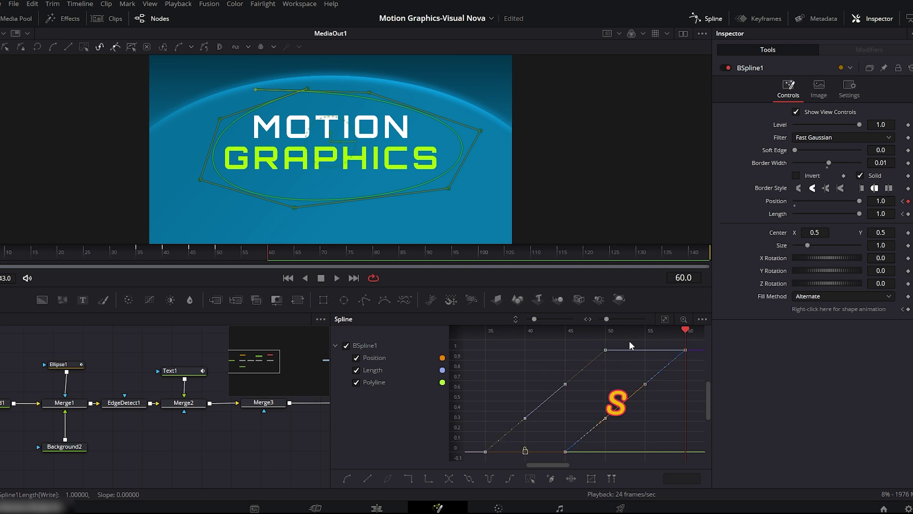
pyautogui.click(714, 19)
pyautogui.moveTo(270, 252); pyautogui.dragTo(19, 253)
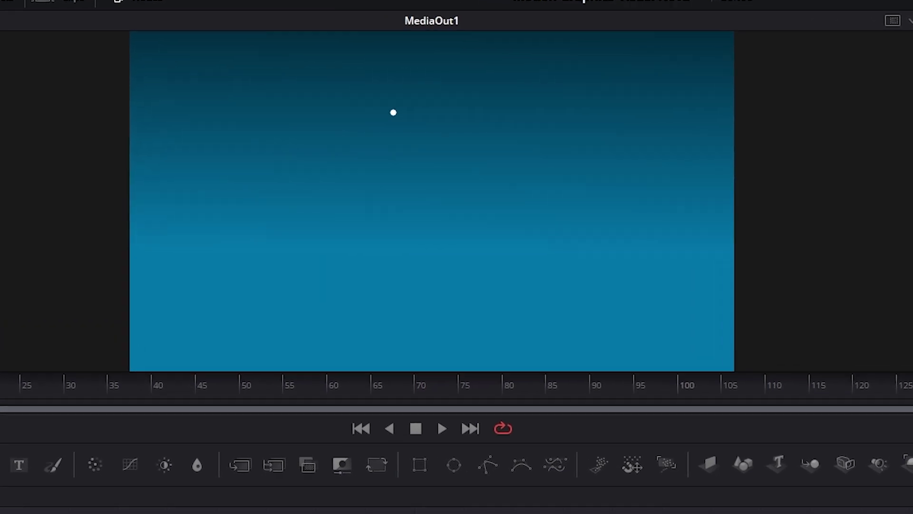
pyautogui.press('space')
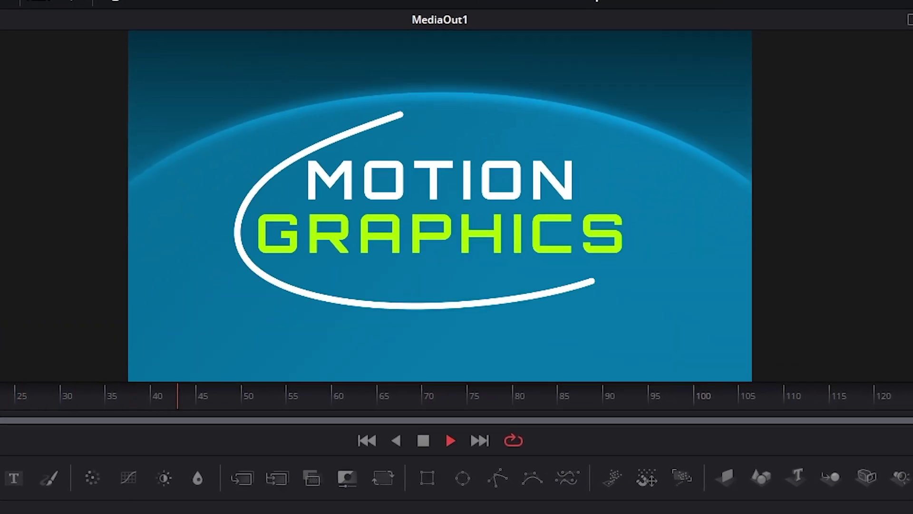
# Step: Move to frame 60, insert a Merge between Merge3 and MediaOut1, and connect a new Polygon mask to its foreground
pyautogui.press('space')
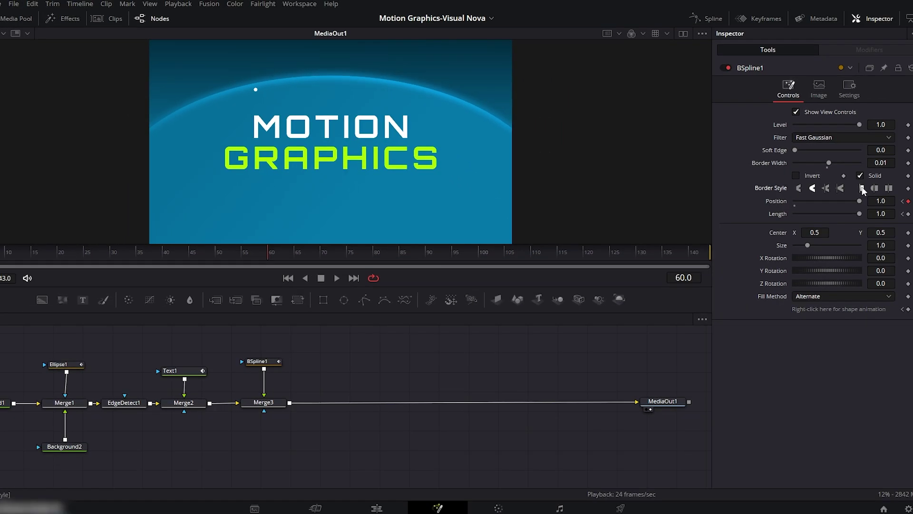
pyautogui.moveTo(259, 252)
pyautogui.mouseDown()
pyautogui.moveTo(177, 252)
pyautogui.moveTo(272, 252)
pyautogui.mouseUp()
pyautogui.moveTo(214, 300); pyautogui.dragTo(355, 383)
pyautogui.moveTo(637, 402); pyautogui.dragTo(381, 396)
pyautogui.moveTo(354, 381); pyautogui.dragTo(638, 402)
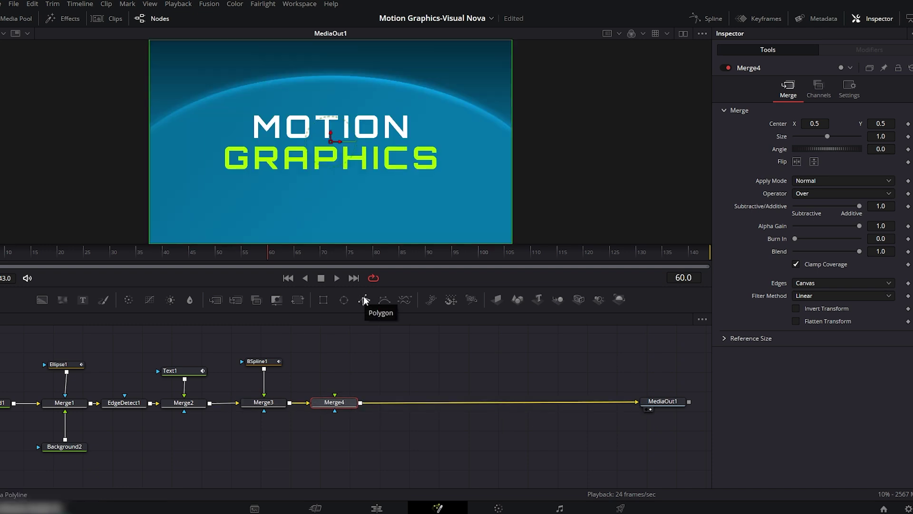
pyautogui.moveTo(378, 326); pyautogui.dragTo(335, 359)
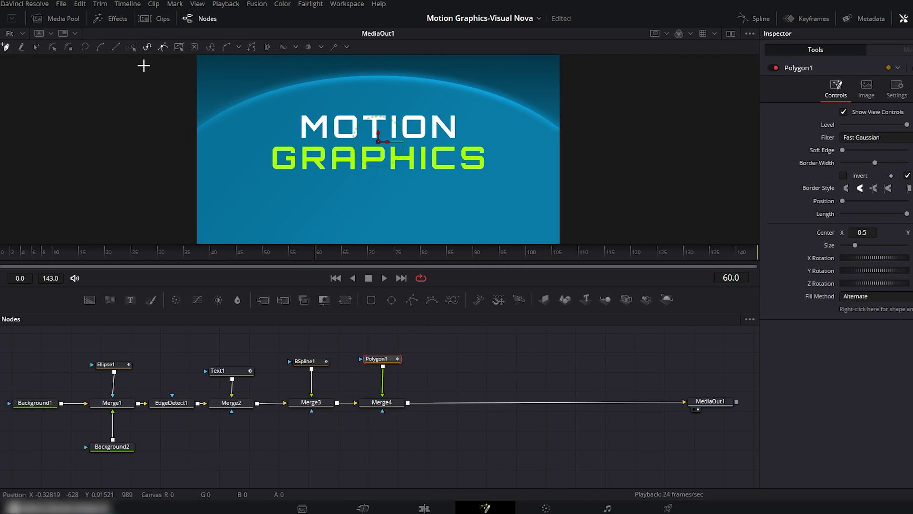
# Step: Draw an open three-point peak above the MOTION text with Polygon1 and set its border width to 0.01
pyautogui.click(276, 126)
pyautogui.click(338, 100)
pyautogui.click(369, 88)
pyautogui.click(477, 121)
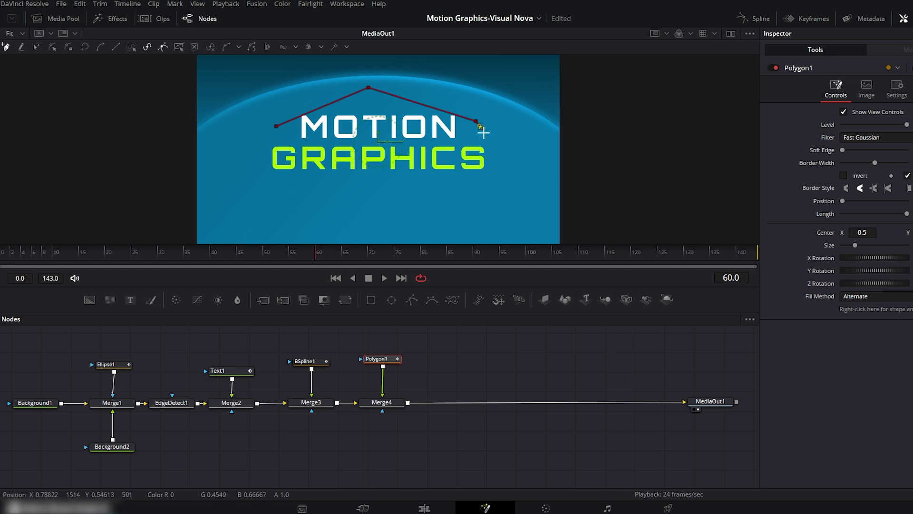
pyautogui.moveTo(485, 132); pyautogui.dragTo(506, 135)
pyautogui.click(276, 126)
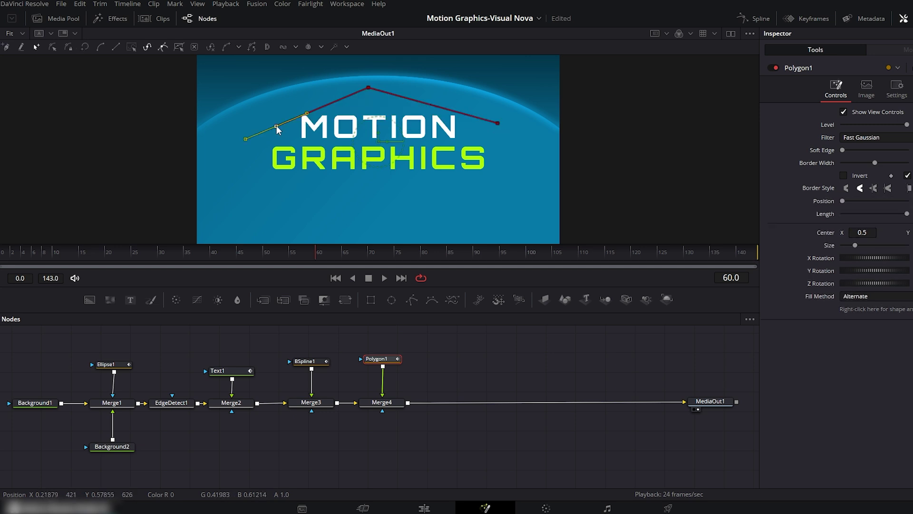
pyautogui.moveTo(368, 87); pyautogui.dragTo(376, 80)
pyautogui.click(498, 124)
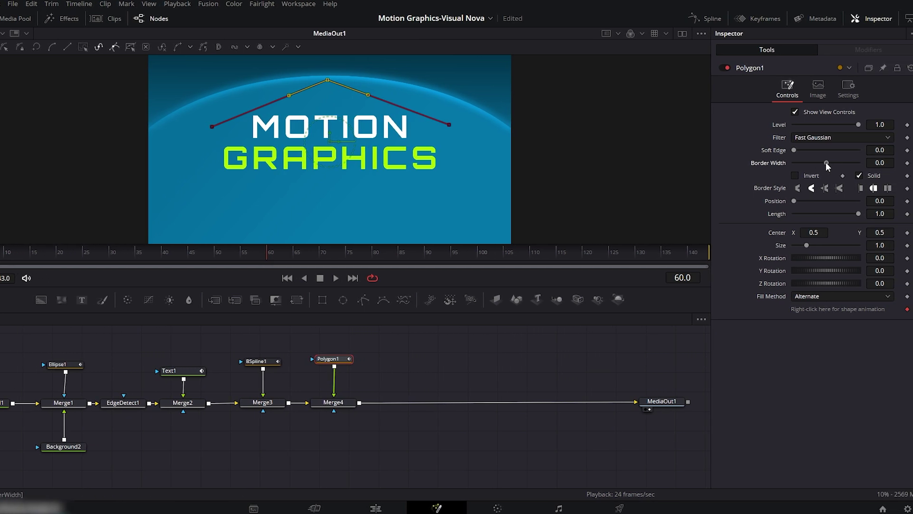
pyautogui.moveTo(827, 164); pyautogui.dragTo(829, 165)
# Step: Animate Polygon1's Length from 0.0 at frame 60 to 1.0 at frame 75, and its Position from 0.0 at frame 80 to 1.0 at frame 90
pyautogui.moveTo(266, 252)
pyautogui.mouseDown()
pyautogui.moveTo(218, 253)
pyautogui.moveTo(267, 253)
pyautogui.mouseUp()
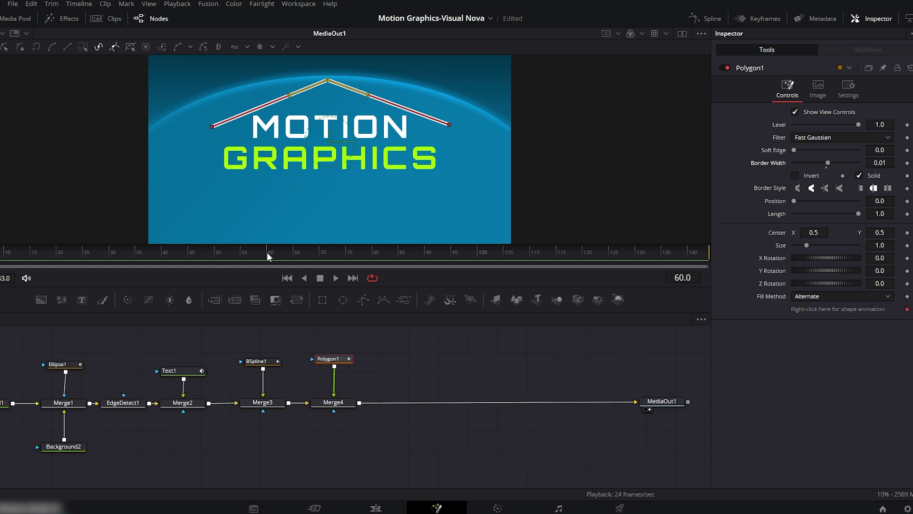
pyautogui.moveTo(858, 213); pyautogui.dragTo(792, 216)
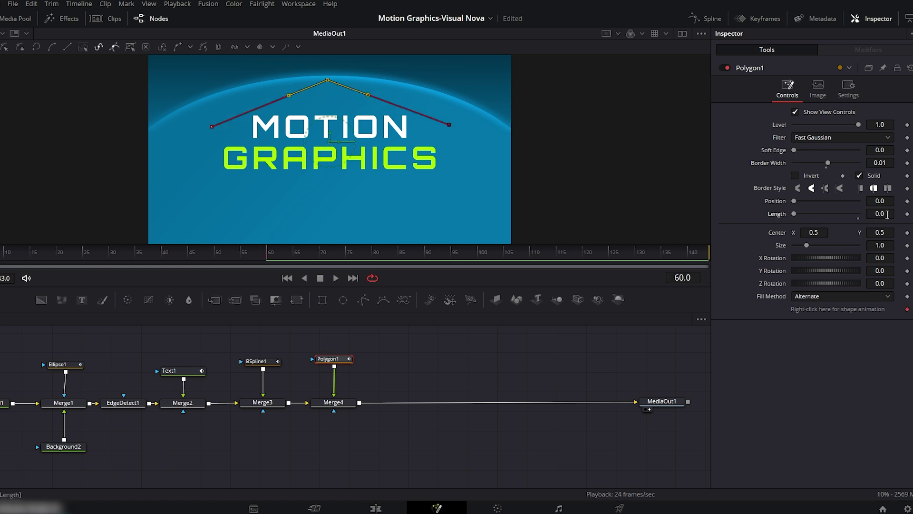
pyautogui.click(907, 214)
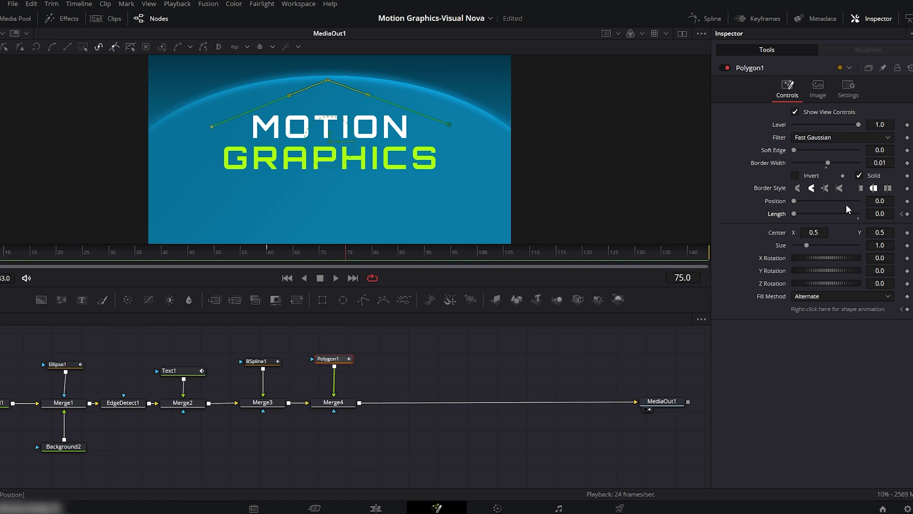
pyautogui.moveTo(794, 214); pyautogui.dragTo(861, 214)
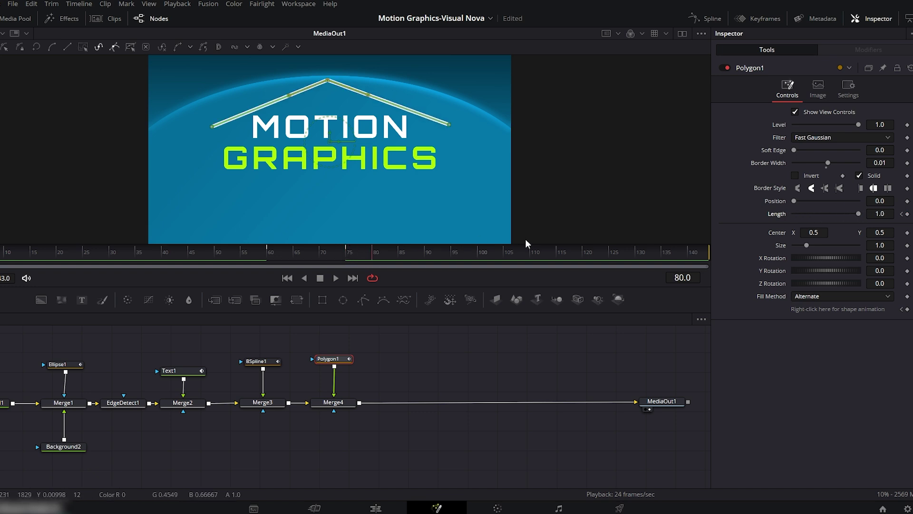
pyautogui.click(907, 202)
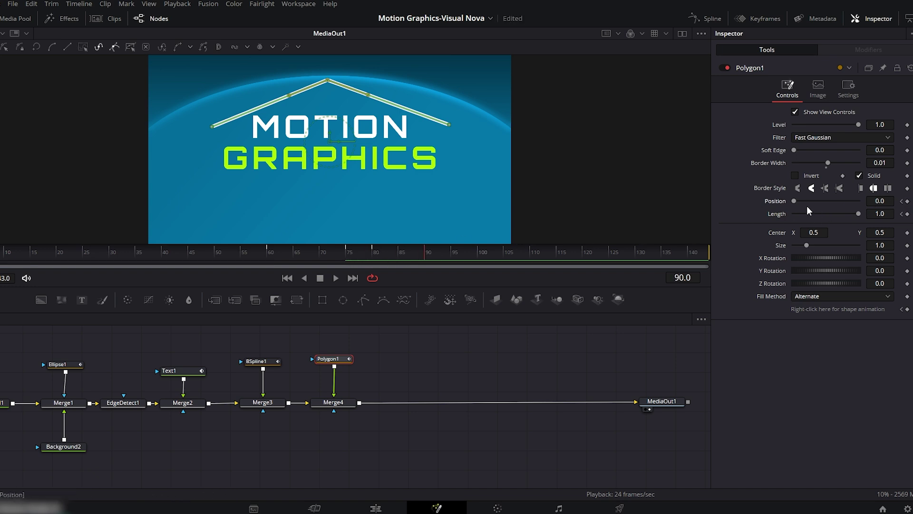
pyautogui.moveTo(793, 201); pyautogui.dragTo(871, 203)
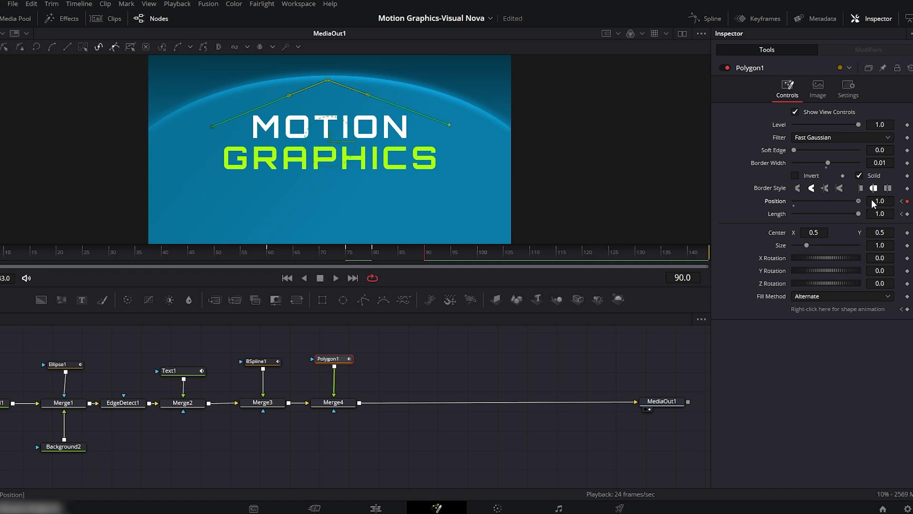
# Step: Smooth Polygon1's Length and Position animation curves and move the playhead to frame 85
pyautogui.click(710, 19)
pyautogui.click(356, 383)
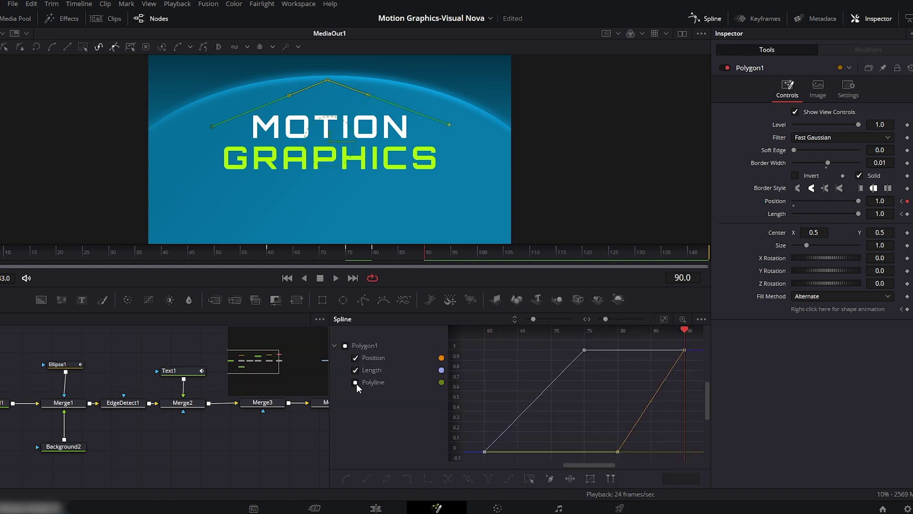
pyautogui.click(356, 369)
pyautogui.click(664, 318)
pyautogui.moveTo(688, 340); pyautogui.dragTo(481, 427)
pyautogui.hotkey('shift', 's')
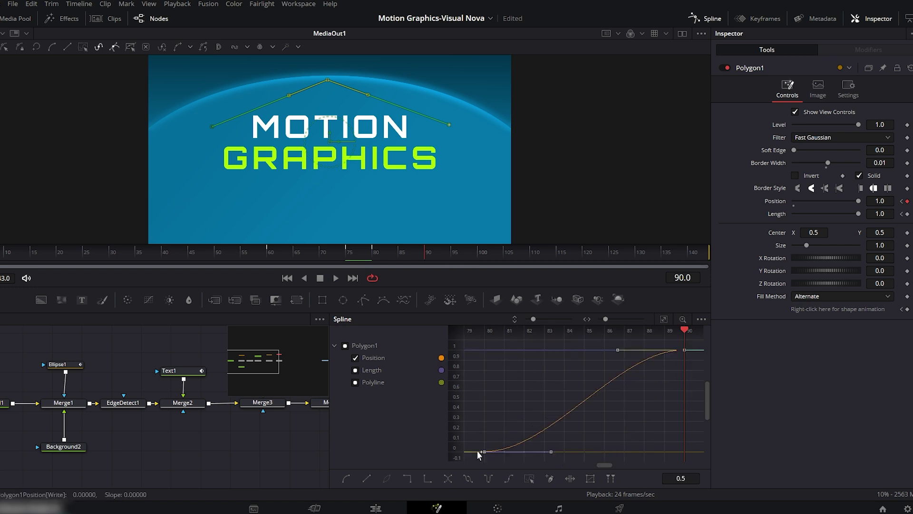
pyautogui.click(712, 19)
pyautogui.click(398, 264)
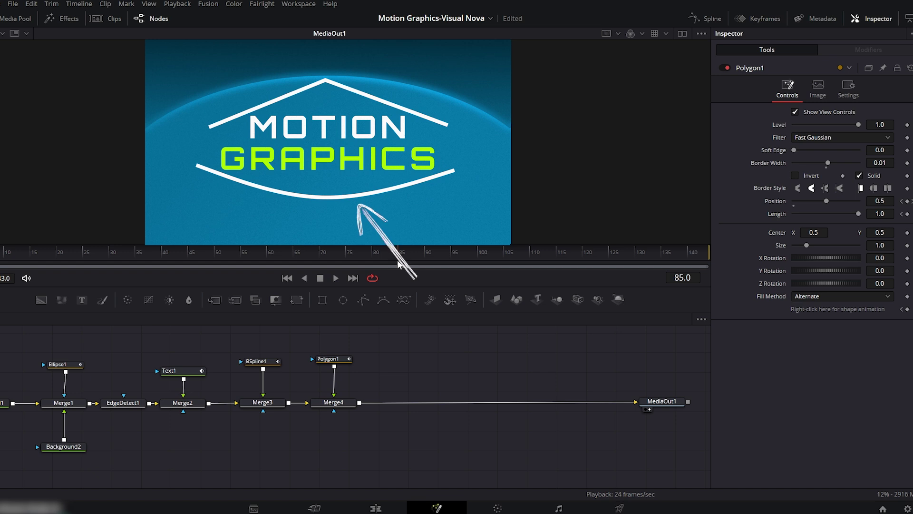
# Step: Insert a Merge between Merge4 and MediaOut1 and connect a new BSpline mask to its foreground
pyautogui.moveTo(216, 299)
pyautogui.mouseDown()
pyautogui.moveTo(388, 353)
pyautogui.moveTo(410, 383)
pyautogui.mouseUp()
pyautogui.moveTo(637, 401)
pyautogui.mouseDown()
pyautogui.moveTo(358, 404)
pyautogui.moveTo(636, 402)
pyautogui.mouseUp()
pyautogui.moveTo(385, 304); pyautogui.dragTo(404, 361)
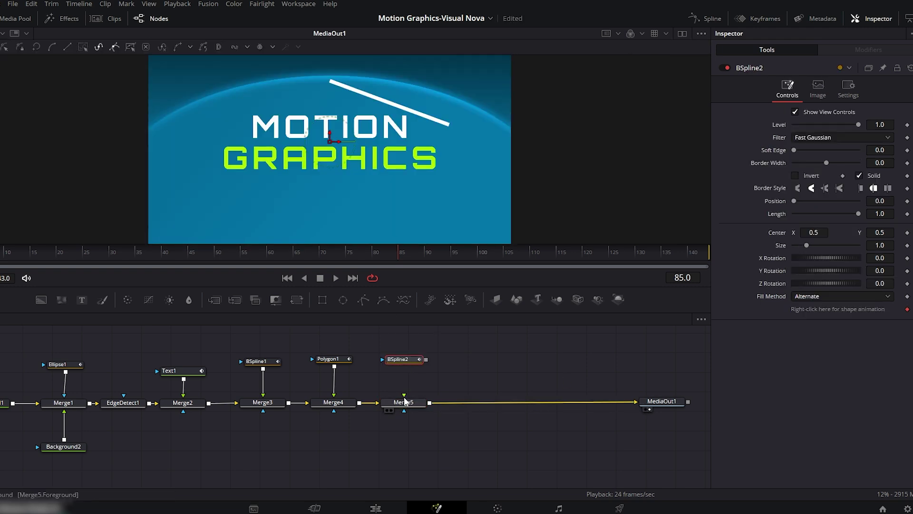
# Step: At frame 60, draw an open three-point curve sagging beneath the GRAPHICS text with BSpline2 and set its border width to 0.01
pyautogui.click(328, 359)
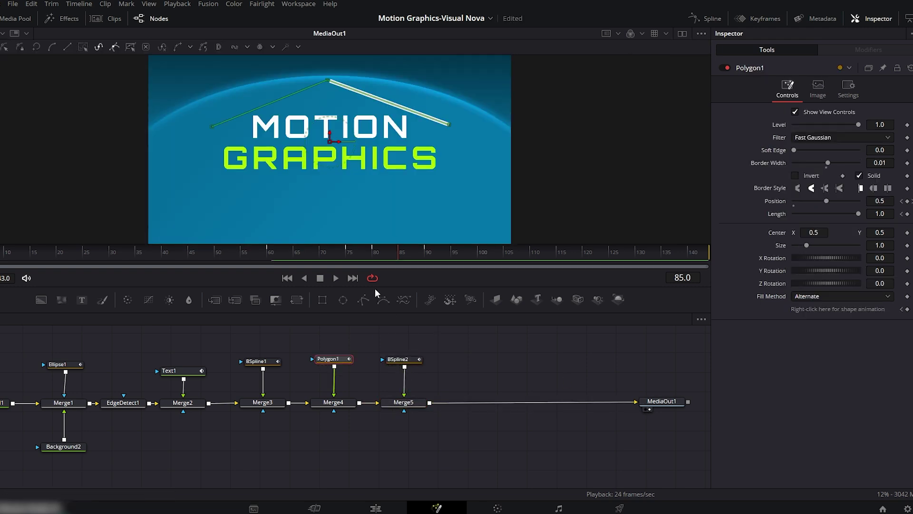
pyautogui.moveTo(396, 256); pyautogui.dragTo(269, 252)
pyautogui.click(400, 359)
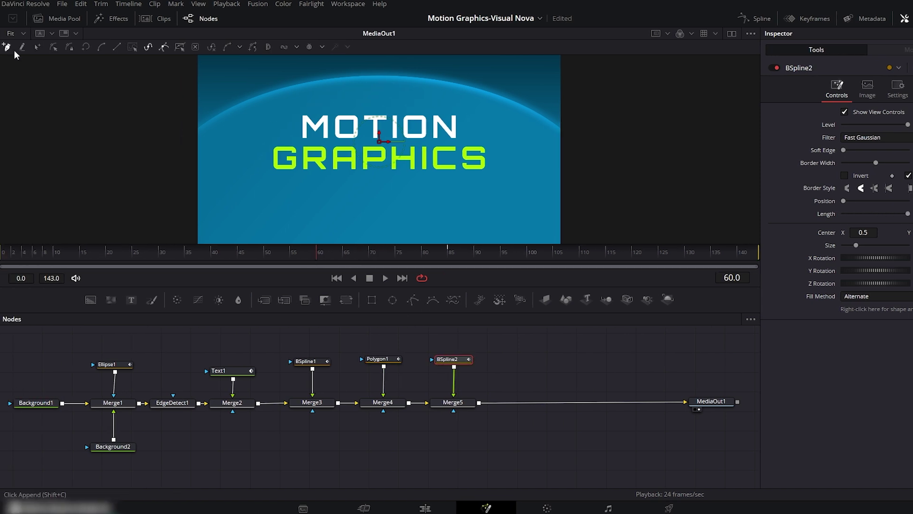
pyautogui.click(251, 169)
pyautogui.click(362, 208)
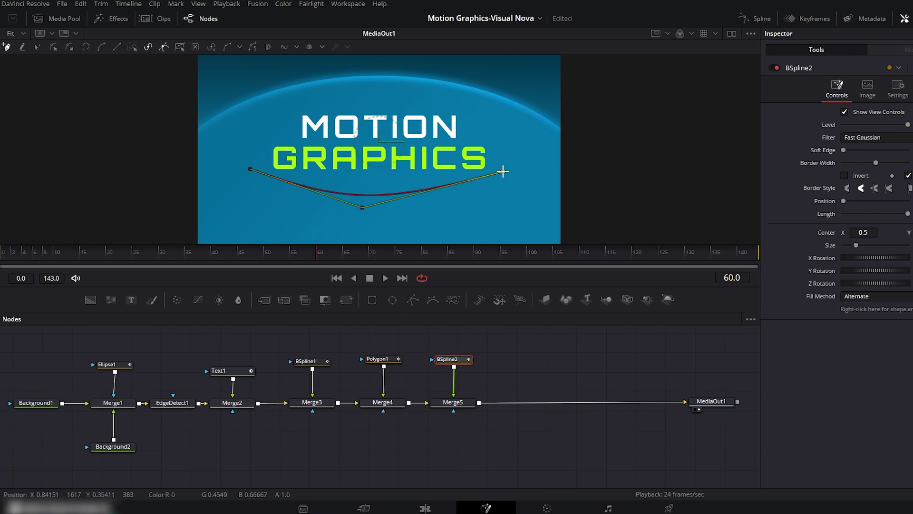
pyautogui.click(505, 171)
pyautogui.click(250, 167)
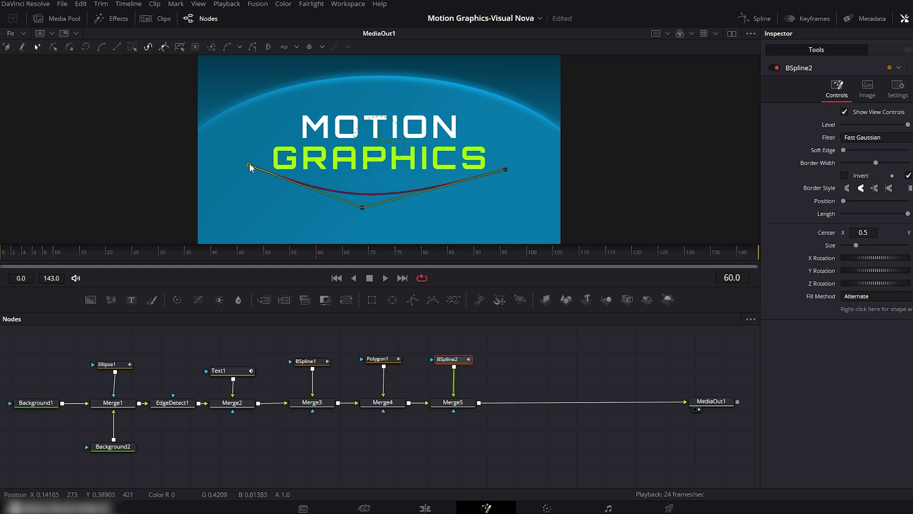
pyautogui.moveTo(363, 207); pyautogui.dragTo(374, 211)
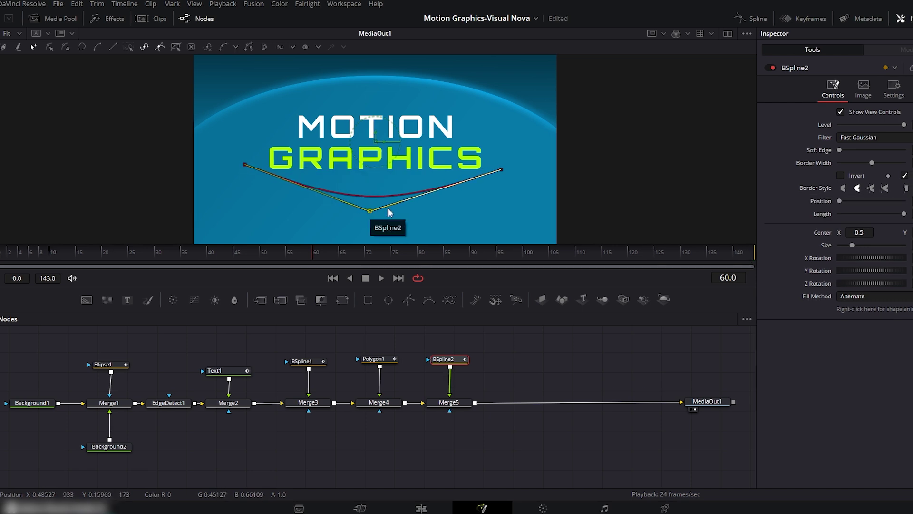
pyautogui.moveTo(825, 163); pyautogui.dragTo(828, 166)
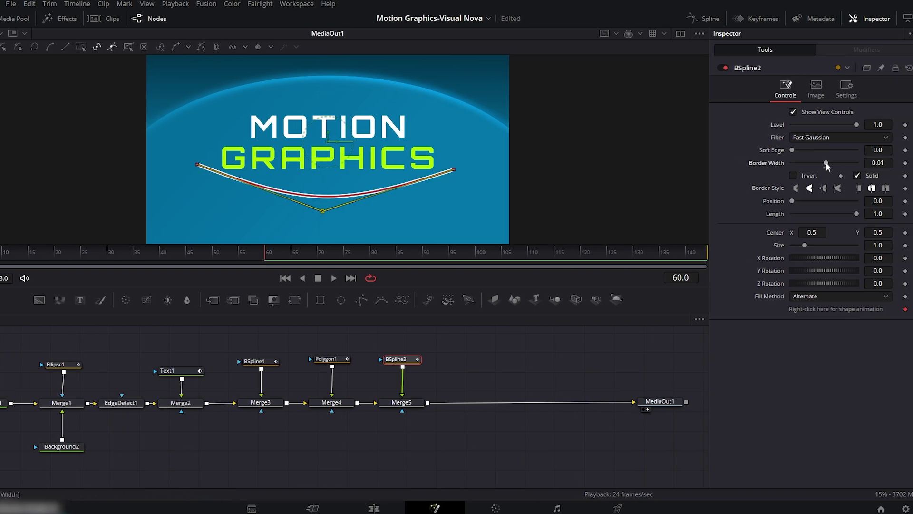
pyautogui.click(904, 163)
# Step: Animate BSpline2's Length with a reduced value keyed at frame 60 and 1.0 at frame 75 so the curve draws on
pyautogui.moveTo(267, 249)
pyautogui.mouseDown()
pyautogui.moveTo(346, 256)
pyautogui.moveTo(267, 255)
pyautogui.mouseUp()
pyautogui.moveTo(857, 214); pyautogui.dragTo(803, 213)
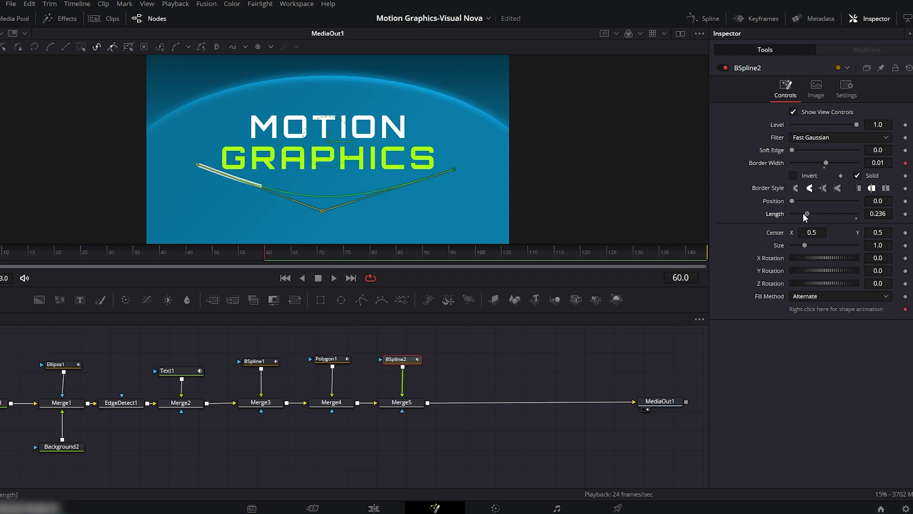
pyautogui.click(905, 214)
pyautogui.moveTo(266, 255); pyautogui.dragTo(347, 258)
pyautogui.moveTo(807, 214); pyautogui.dragTo(874, 214)
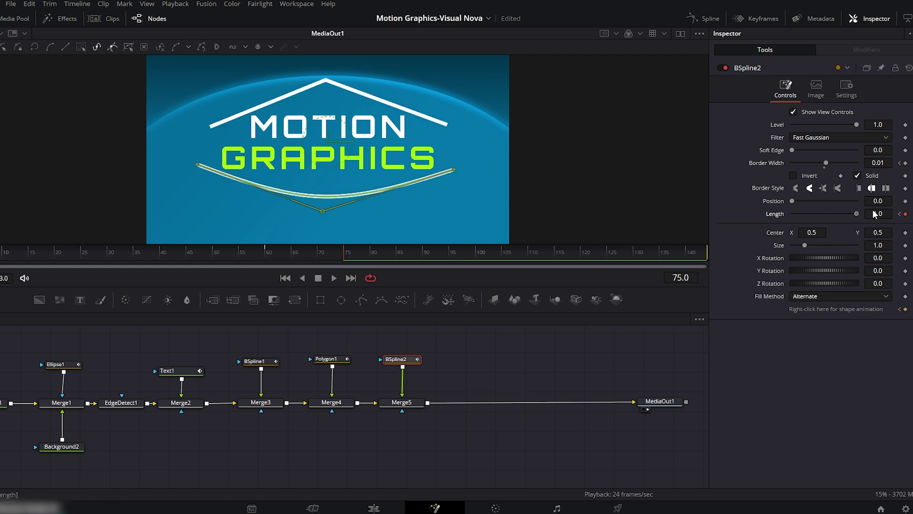
# Step: Animate BSpline2's Position from 0.0 at frame 80 to 1.0 at frame 90 so the curve draws off
pyautogui.click(905, 201)
pyautogui.moveTo(370, 252); pyautogui.dragTo(424, 252)
pyautogui.moveTo(791, 201); pyautogui.dragTo(857, 201)
pyautogui.moveTo(518, 245)
pyautogui.mouseDown()
pyautogui.moveTo(256, 247)
pyautogui.moveTo(425, 252)
pyautogui.mouseUp()
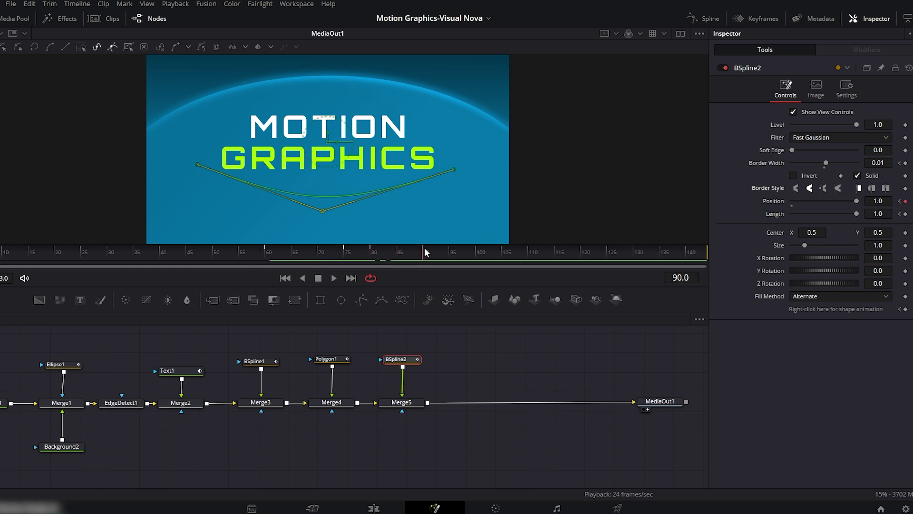
# Step: Smooth BSpline2's Length and Position animation curves and close the curve editor
pyautogui.click(700, 20)
pyautogui.click(354, 382)
pyautogui.click(354, 394)
pyautogui.click(661, 319)
pyautogui.moveTo(688, 343); pyautogui.dragTo(471, 453)
pyautogui.hotkey('shift', 's')
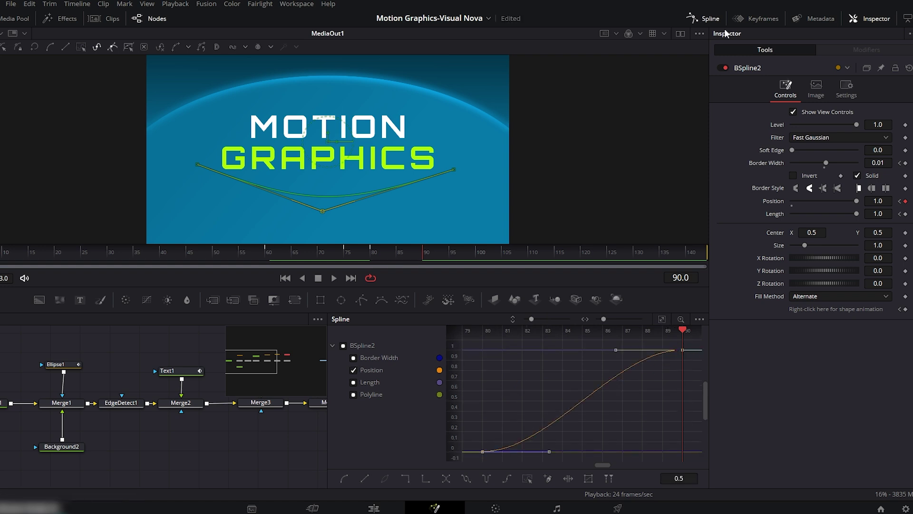
pyautogui.click(704, 19)
# Step: Play back the animation of the strokes above and below the title from frame 60 and again from about frame 50
pyautogui.click(267, 257)
pyautogui.press('space')
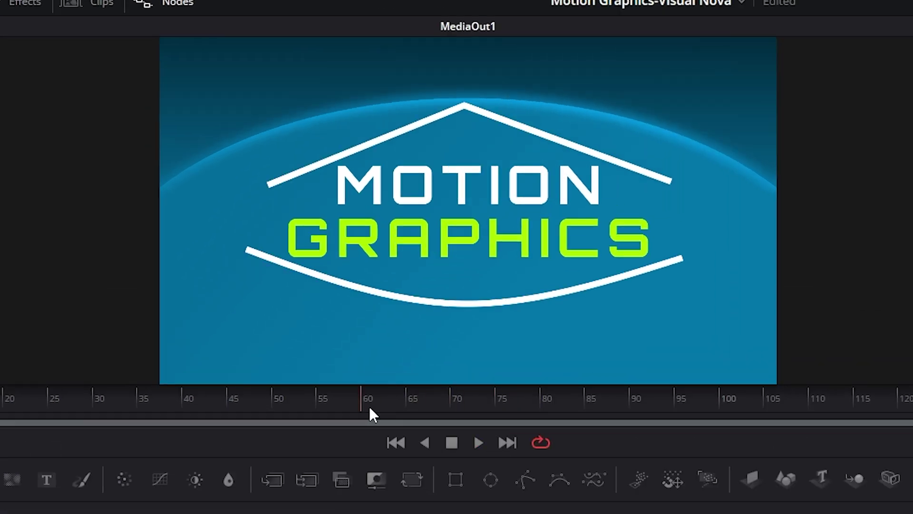
pyautogui.click(273, 410)
pyautogui.press('space')
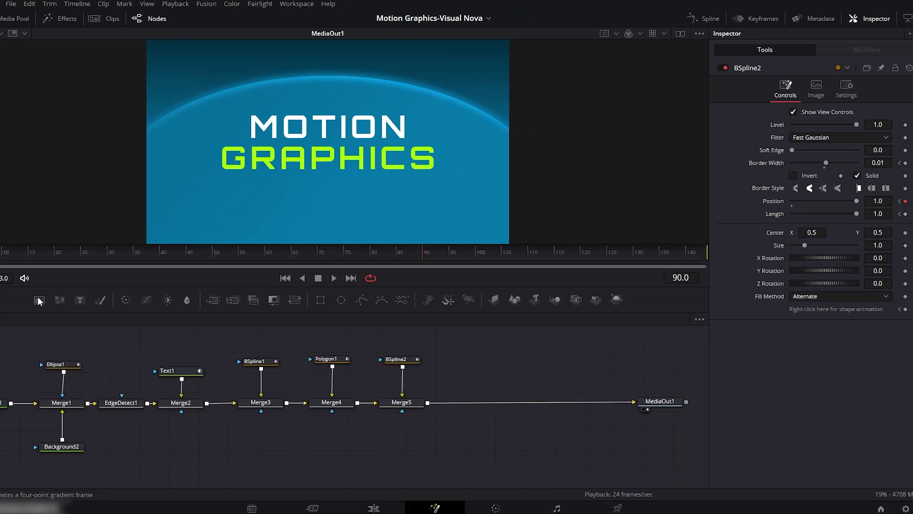
# Step: Merge a new Background over the output of Merge5 and set its colour to white (#ffffff)
pyautogui.moveTo(39, 301); pyautogui.dragTo(485, 375)
pyautogui.moveTo(427, 403); pyautogui.dragTo(468, 433)
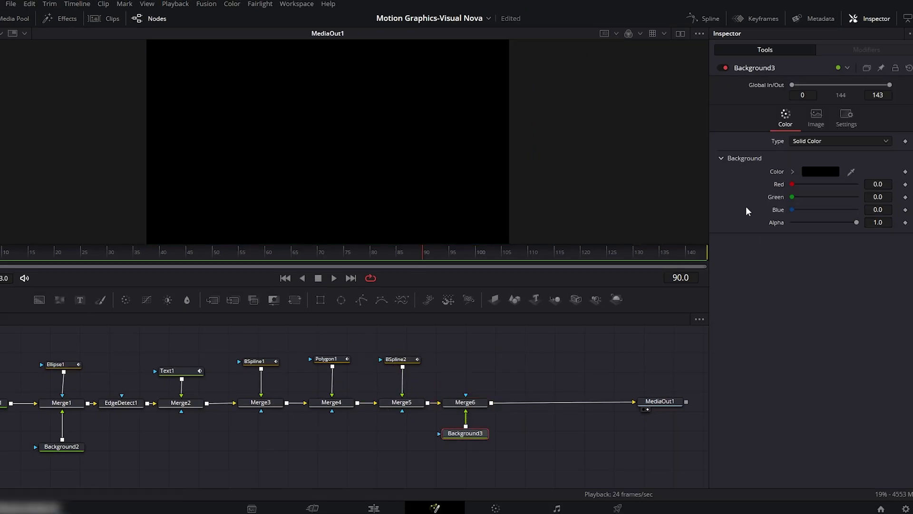
pyautogui.click(824, 173)
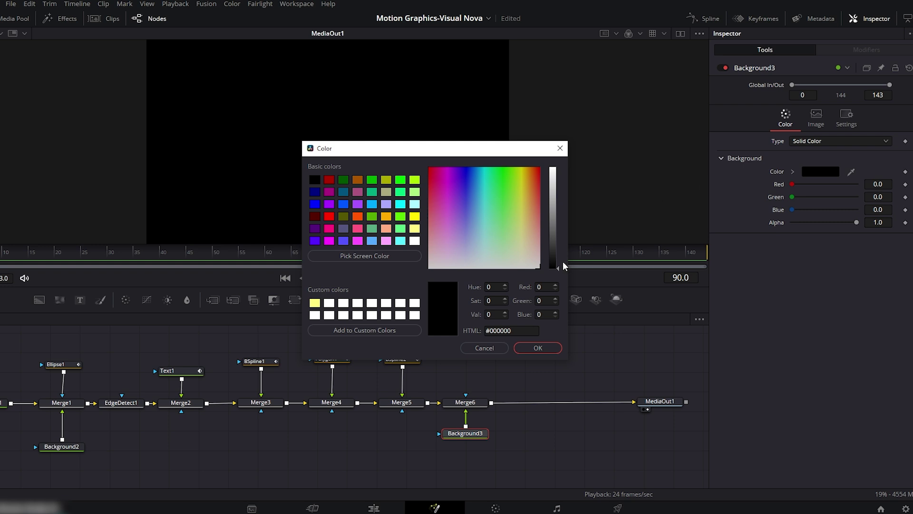
pyautogui.moveTo(557, 256); pyautogui.dragTo(548, 168)
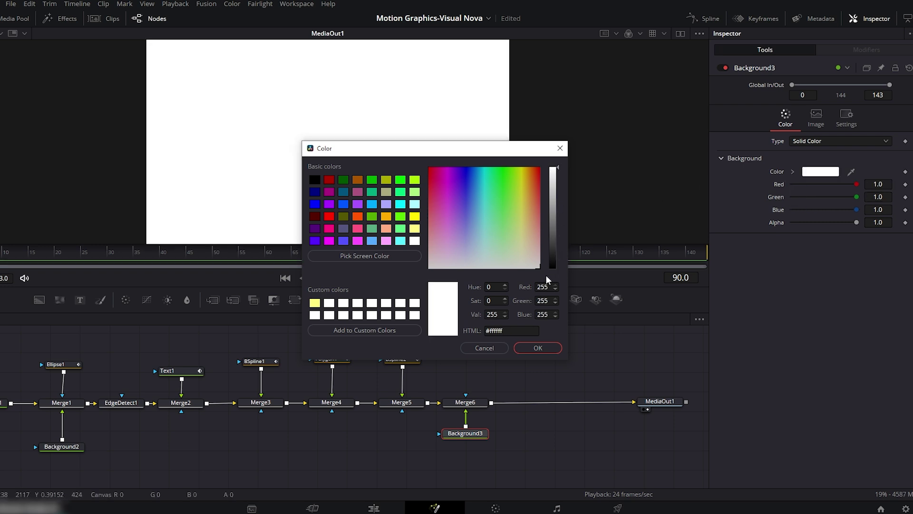
pyautogui.click(535, 348)
# Step: Mask Merge6 with a new Ellipse, turn off its Solid option and increase its border width to form a thin ring
pyautogui.moveTo(341, 299); pyautogui.dragTo(466, 395)
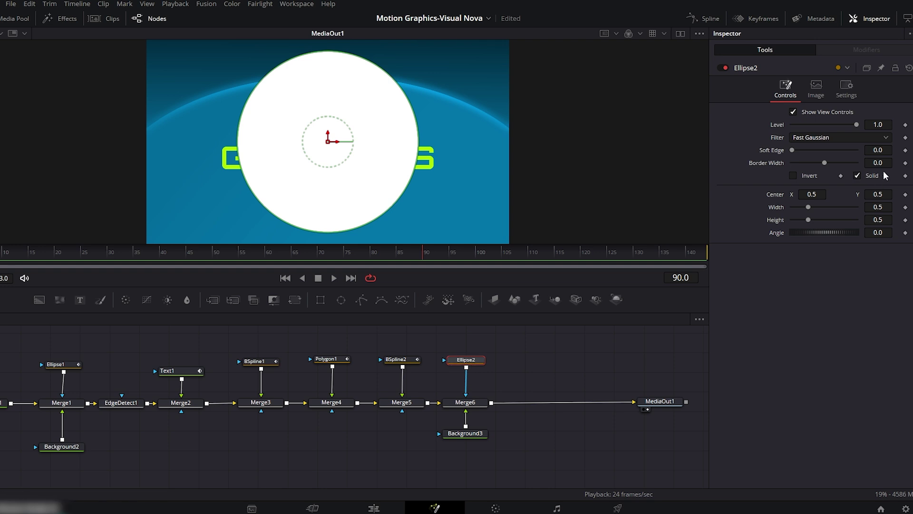
pyautogui.click(858, 176)
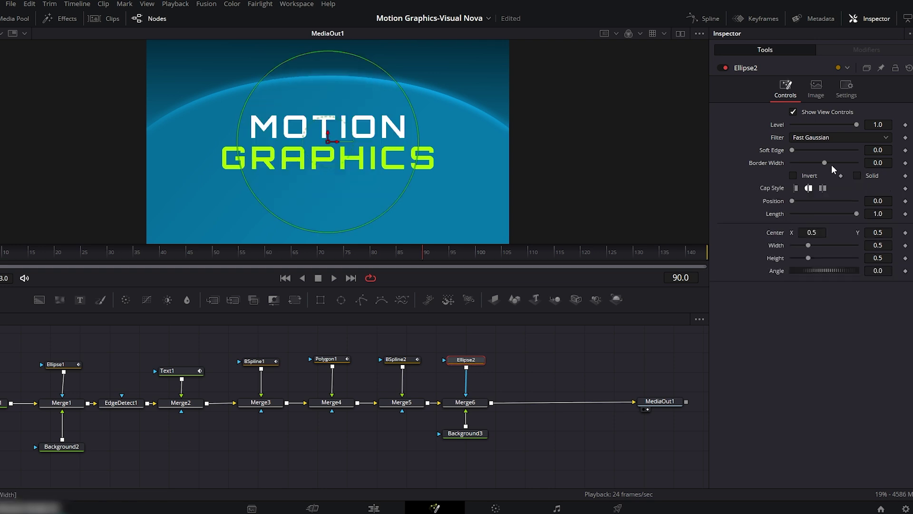
pyautogui.moveTo(825, 163); pyautogui.dragTo(828, 163)
# Step: Insert a Transform between Ellipse2 and Merge6 and keyframe its Size from 0 at frame 20 to 0.27 at frame 30
pyautogui.moveTo(295, 298); pyautogui.dragTo(468, 386)
pyautogui.moveTo(391, 254); pyautogui.dragTo(57, 264)
pyautogui.moveTo(824, 161); pyautogui.dragTo(783, 160)
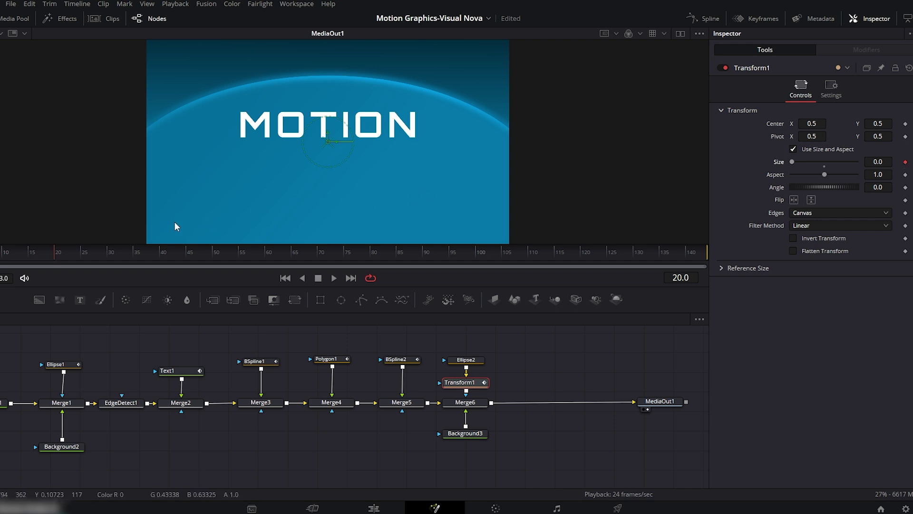
pyautogui.moveTo(56, 254); pyautogui.dragTo(96, 253)
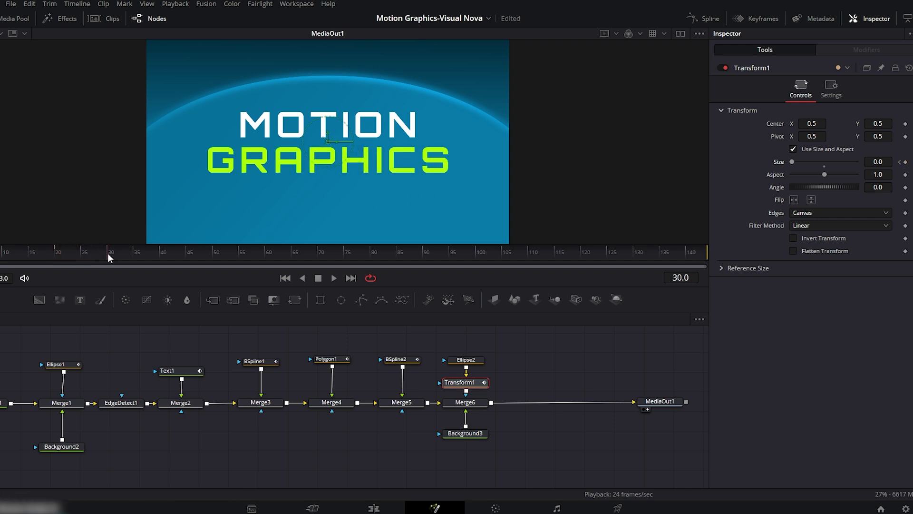
pyautogui.moveTo(791, 161); pyautogui.dragTo(791, 178)
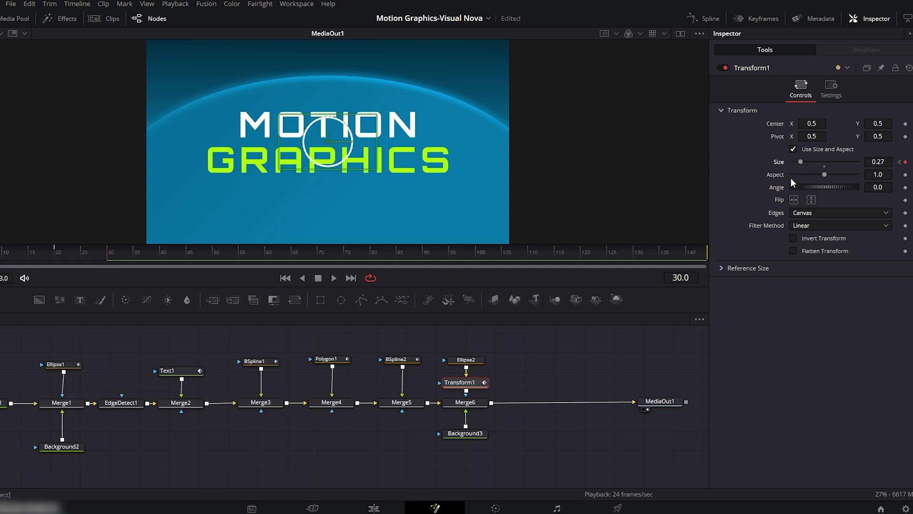
# Step: Thicken Ellipse2's border slightly, keyframe Border Width from frame 30 down to 0 at frame 45, and play back the ring animation
pyautogui.click(473, 362)
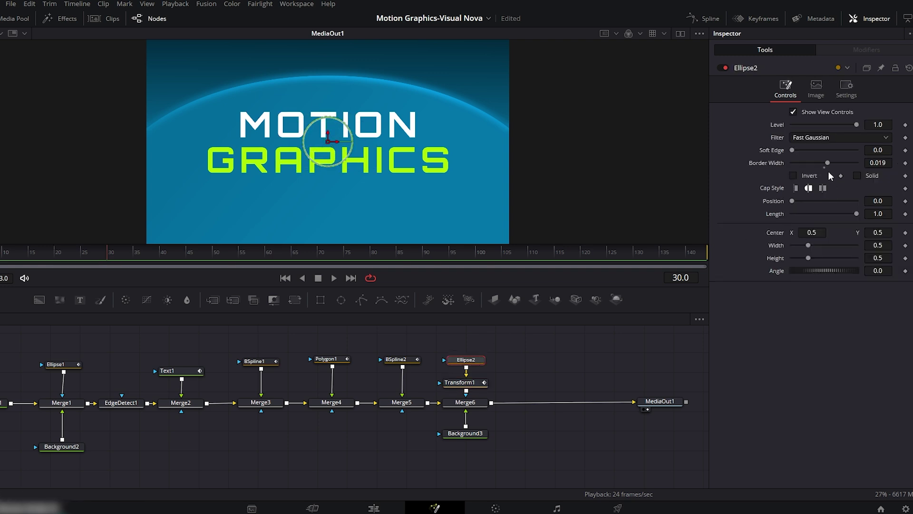
pyautogui.moveTo(828, 163); pyautogui.dragTo(832, 163)
pyautogui.click(906, 163)
pyautogui.moveTo(113, 257); pyautogui.dragTo(186, 254)
pyautogui.moveTo(832, 163); pyautogui.dragTo(824, 162)
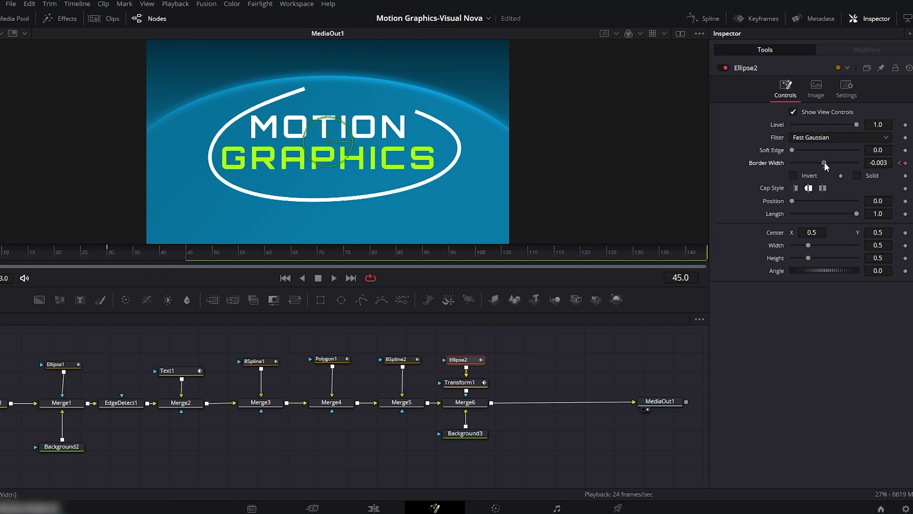
pyautogui.click(878, 163)
pyautogui.press('Tab')
pyautogui.press('space')
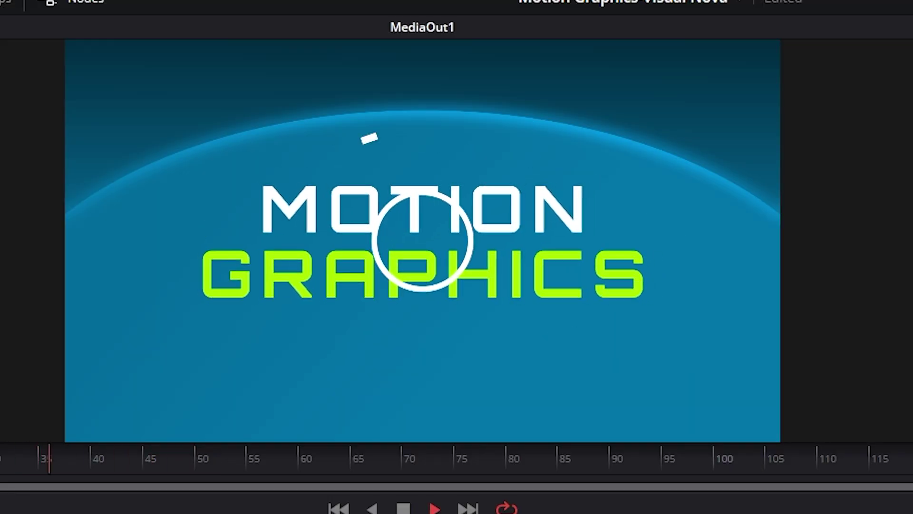
pyautogui.moveTo(27, 455); pyautogui.dragTo(143, 461)
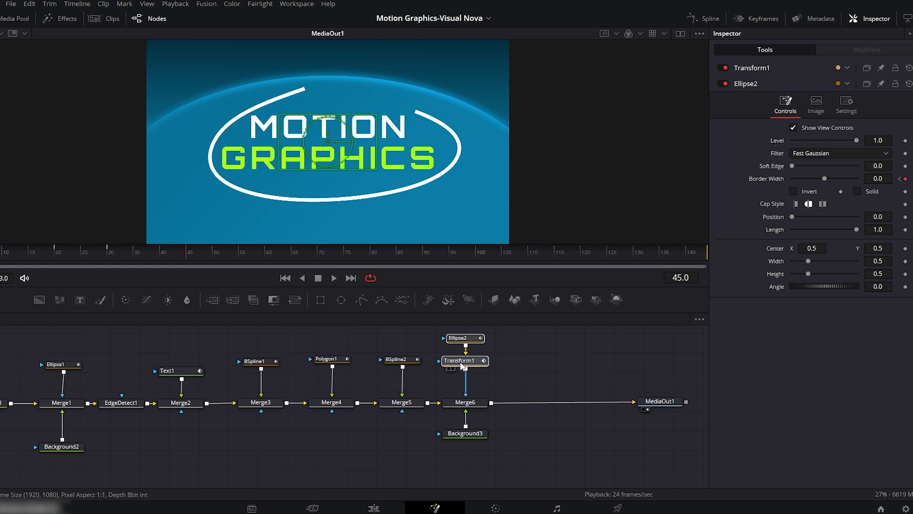
# Step: Add a Duplicate node after Transform1 using the tool search
pyautogui.click(462, 362)
pyautogui.hotkey('ctrl', 'shift', 'space')
pyautogui.write('edg')
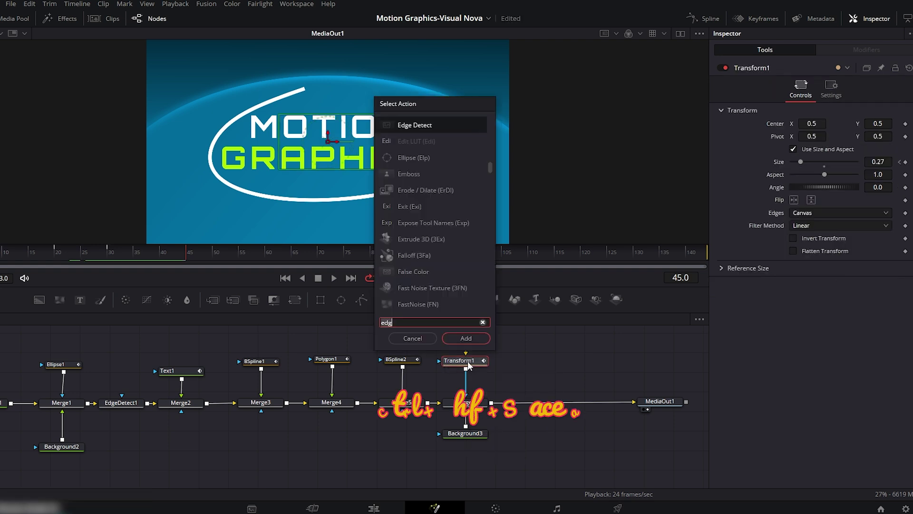
pyautogui.press('BackSpace')
pyautogui.press('BackSpace')
pyautogui.press('BackSpace')
pyautogui.write('du')
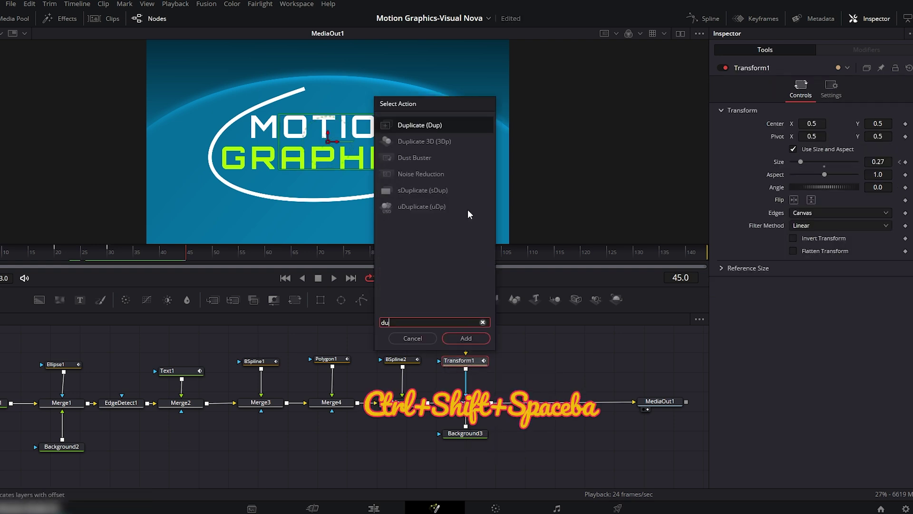
pyautogui.click(467, 339)
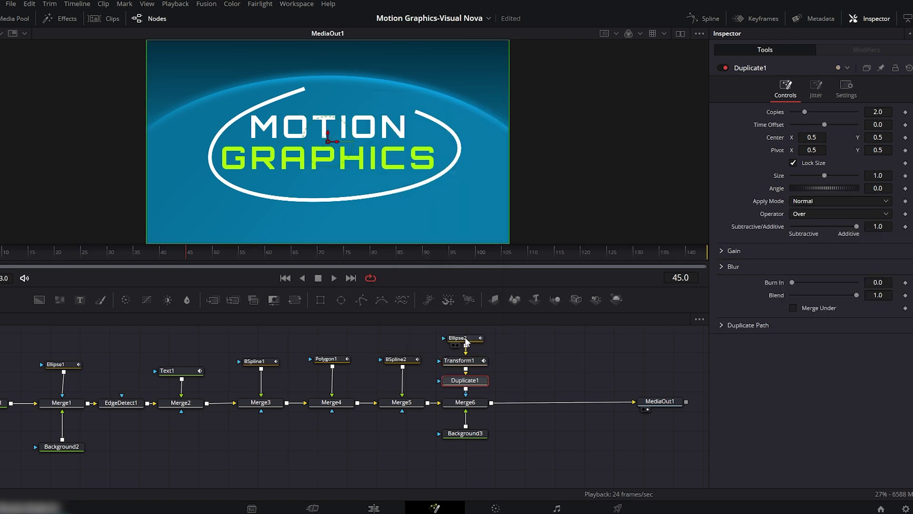
# Step: At frame 40, set Duplicate1 to 10 copies and increase its Center jitter to scatter the rings across the frame
pyautogui.moveTo(178, 253)
pyautogui.mouseDown()
pyautogui.moveTo(157, 252)
pyautogui.moveTo(167, 250)
pyautogui.mouseUp()
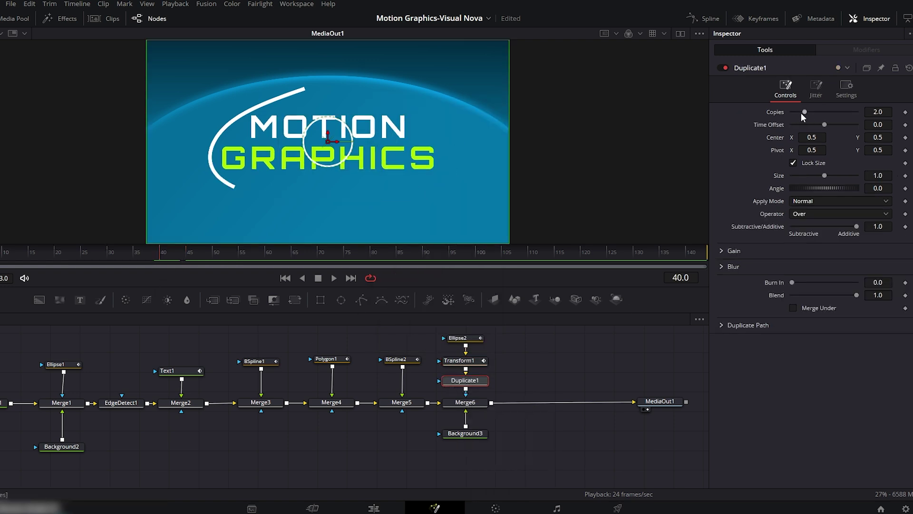
pyautogui.moveTo(804, 110); pyautogui.dragTo(859, 110)
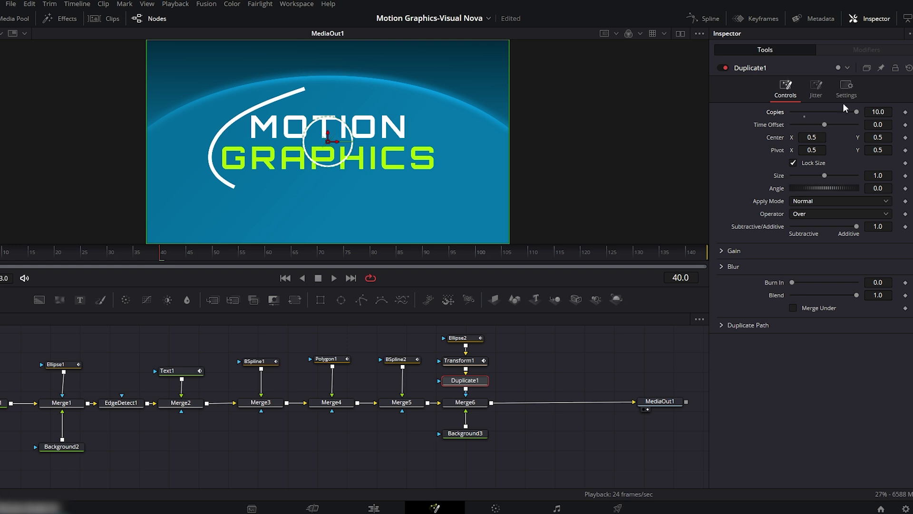
pyautogui.click(817, 90)
pyautogui.moveTo(809, 139); pyautogui.dragTo(880, 137)
pyautogui.click(786, 88)
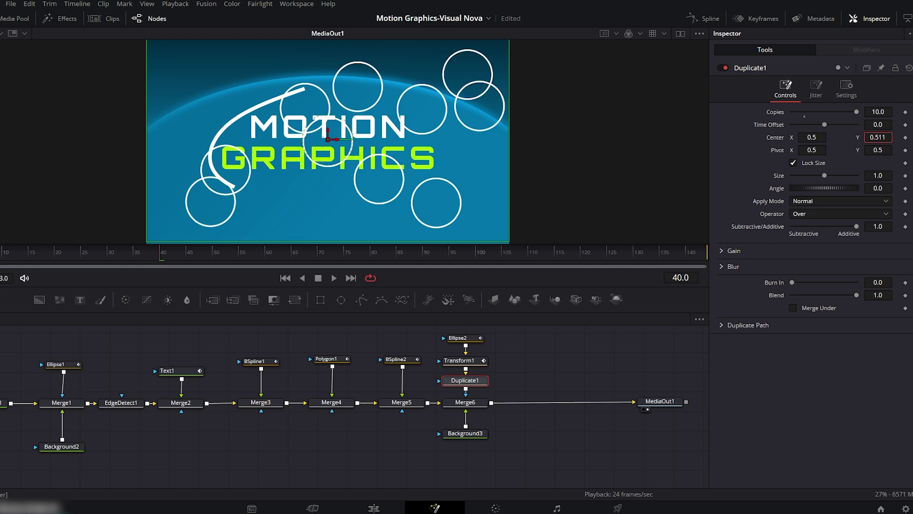
# Step: Set Duplicate1's Center to X 0.487 and Y 0.511, Size to 0.88 and Time Offset to -3.12, and play back the rings
pyautogui.moveTo(825, 141); pyautogui.dragTo(818, 141)
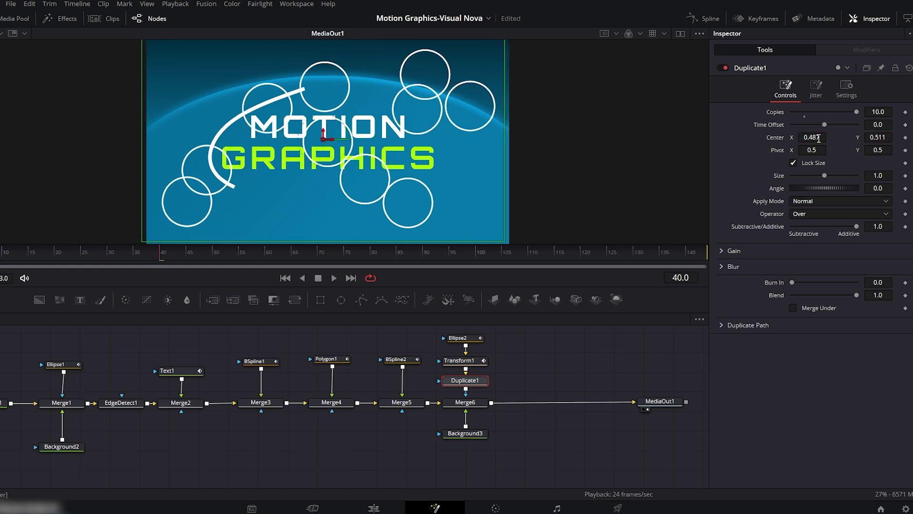
pyautogui.moveTo(820, 176); pyautogui.dragTo(820, 176)
pyautogui.moveTo(821, 123); pyautogui.dragTo(802, 125)
pyautogui.moveTo(96, 255); pyautogui.dragTo(46, 258)
pyautogui.press('space')
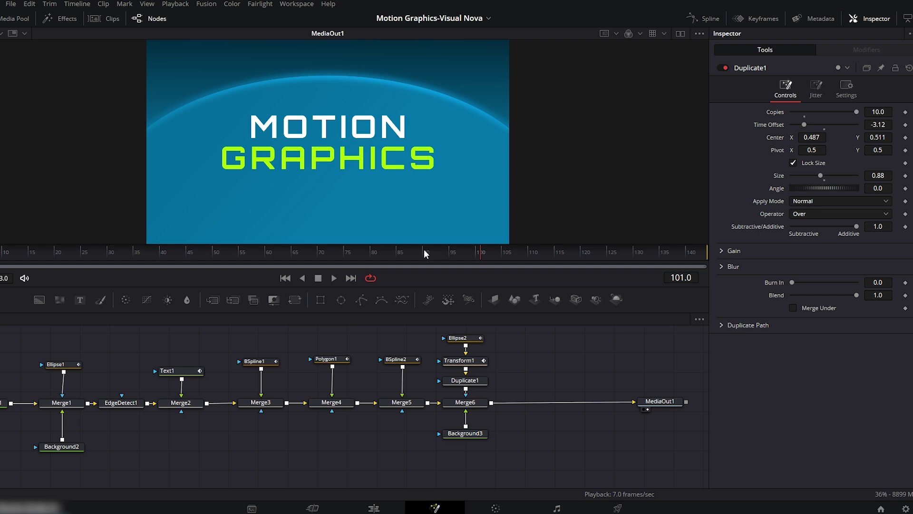
# Step: Add Film Grain after Merge6 with Size 0.77, Strength 0.0433 and Roughness 0.071, and play back the composition
pyautogui.hotkey('shift', 'space')
pyautogui.write('film grain')
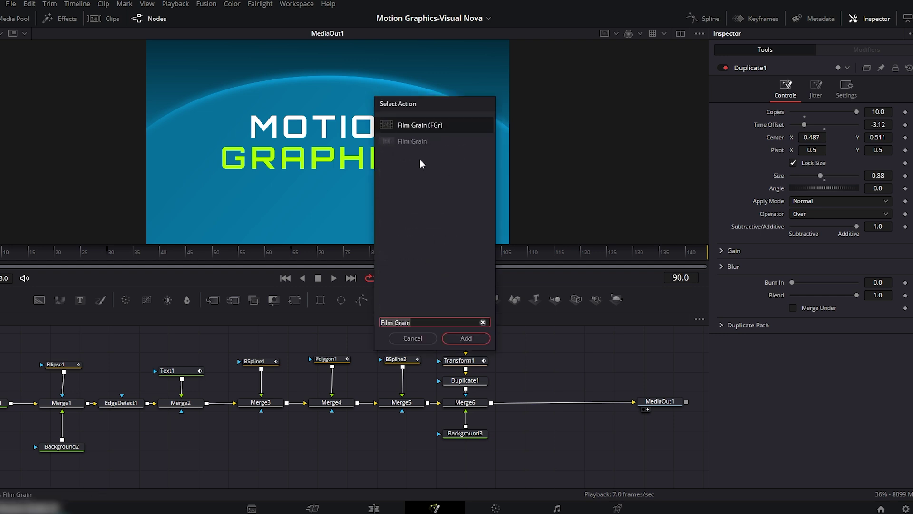
pyautogui.press('Return')
pyautogui.click(538, 419)
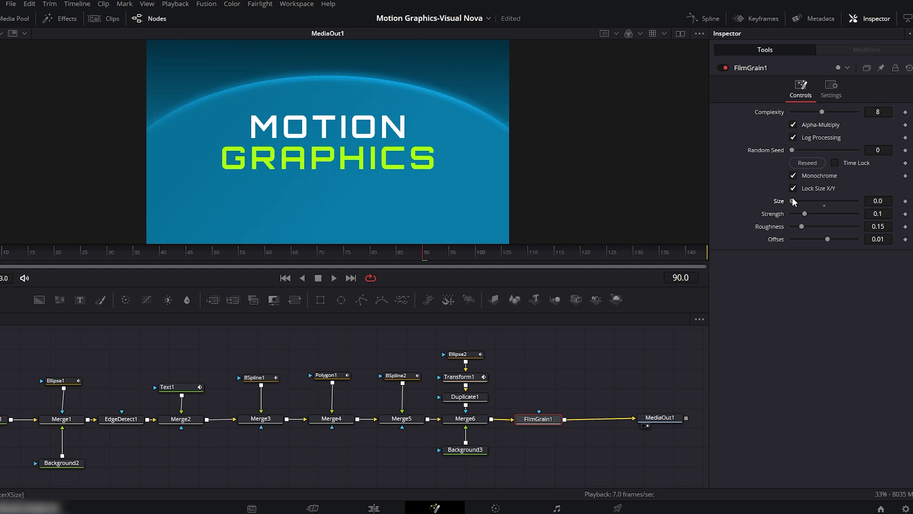
pyautogui.moveTo(803, 211)
pyautogui.mouseDown()
pyautogui.moveTo(800, 225)
pyautogui.moveTo(816, 201)
pyautogui.mouseUp()
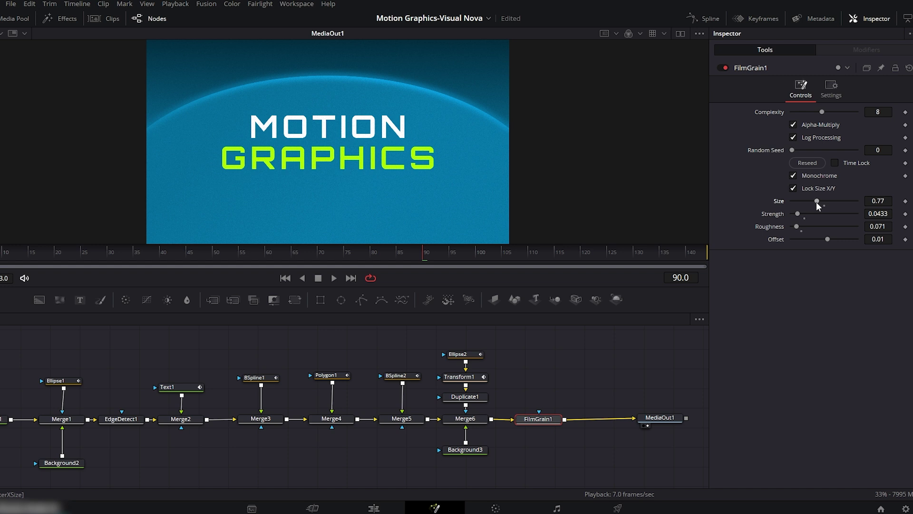
pyautogui.click(334, 278)
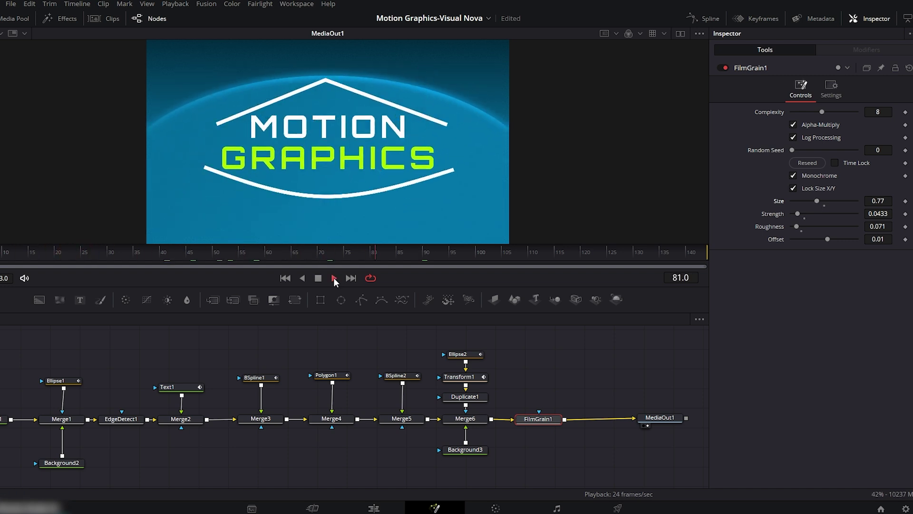
pyautogui.click(333, 278)
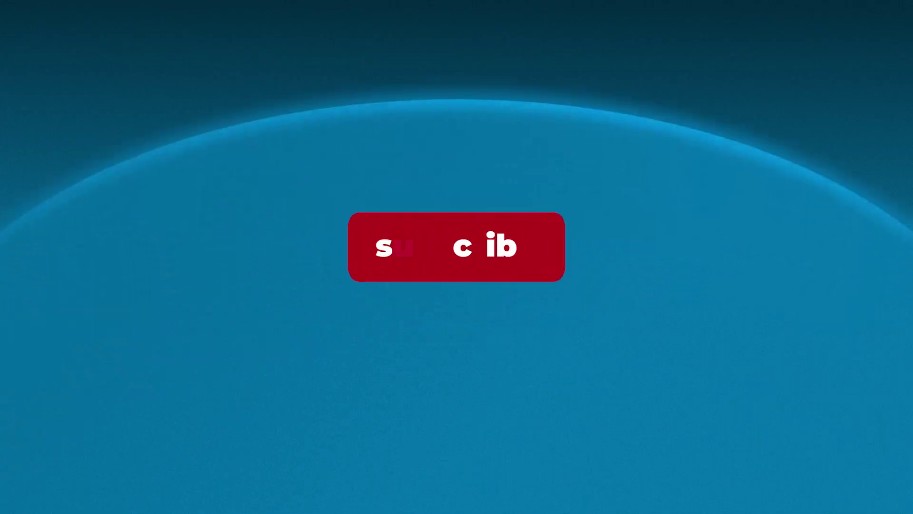